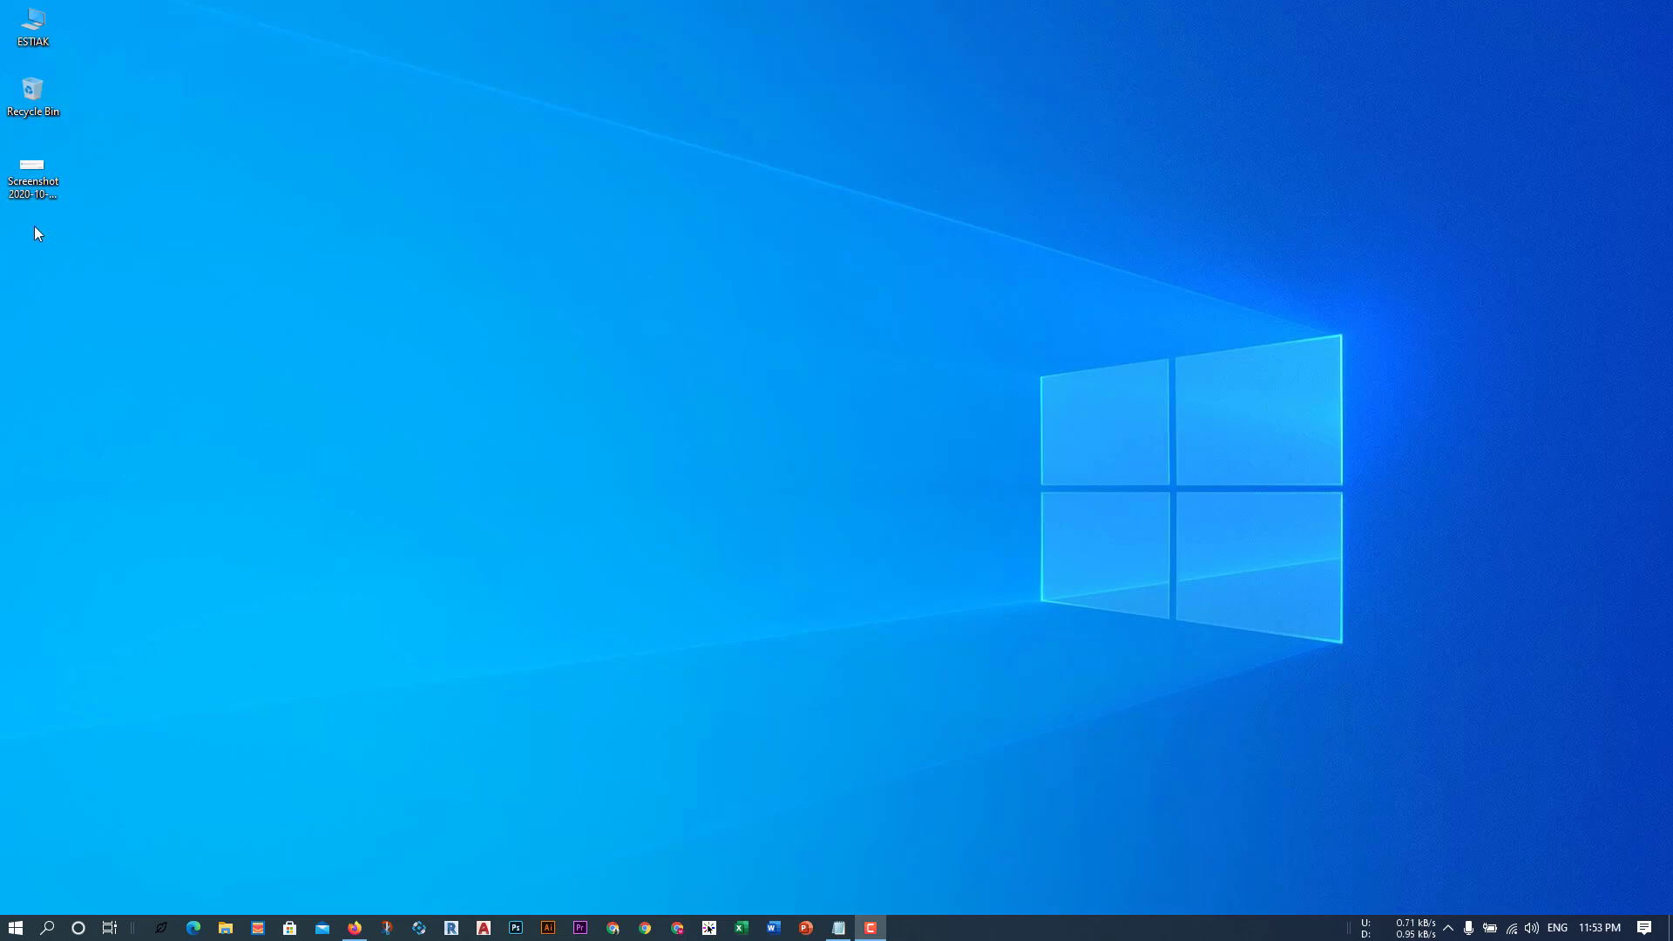
Step: Open the desktop screenshot that shows the Radeon Software driver version mismatch error
double_click(29, 196)
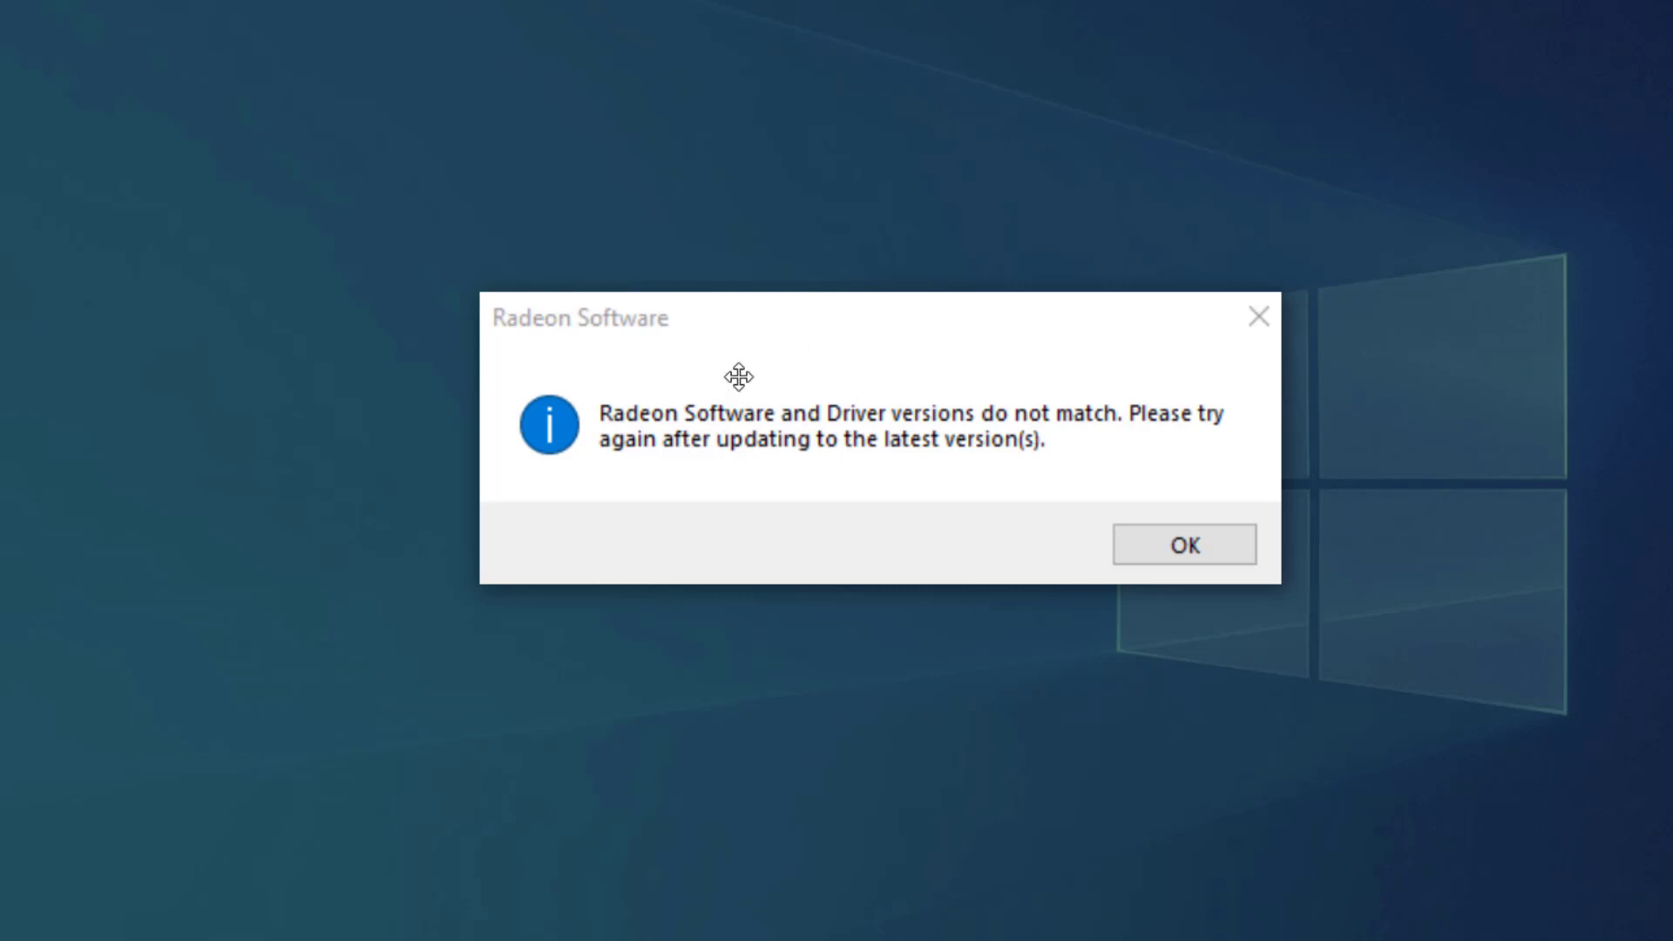
Step: Look over the enlarged screenshot, then close the image viewer
drag(749, 340, 773, 261)
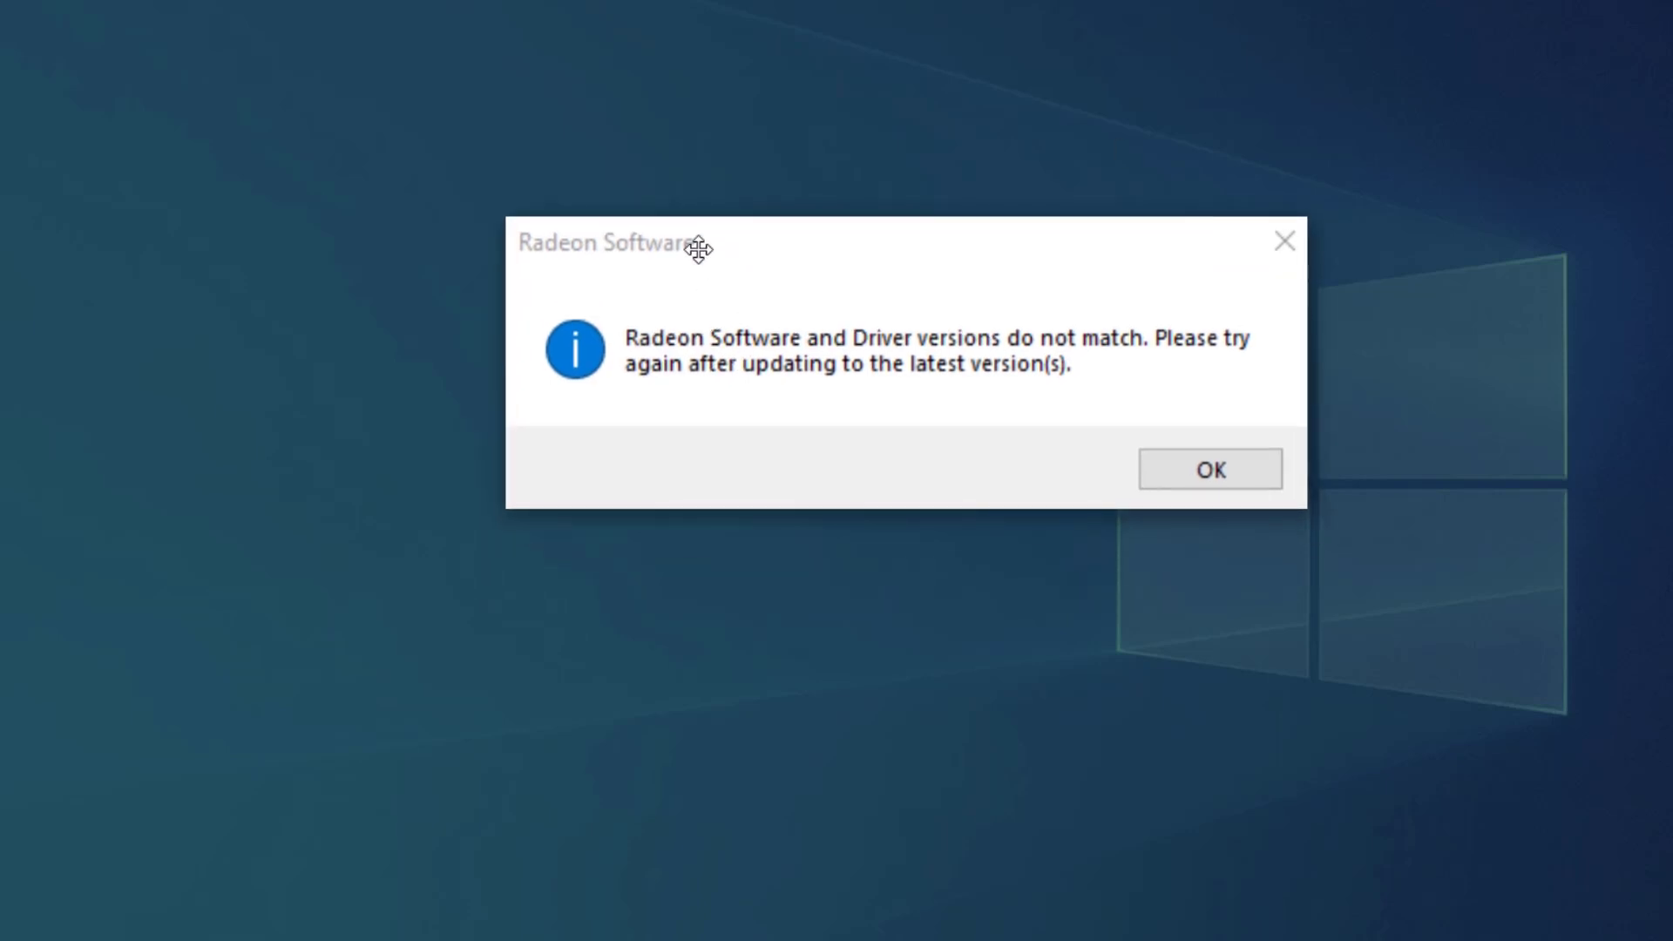
scroll(1199, 6, down, 3)
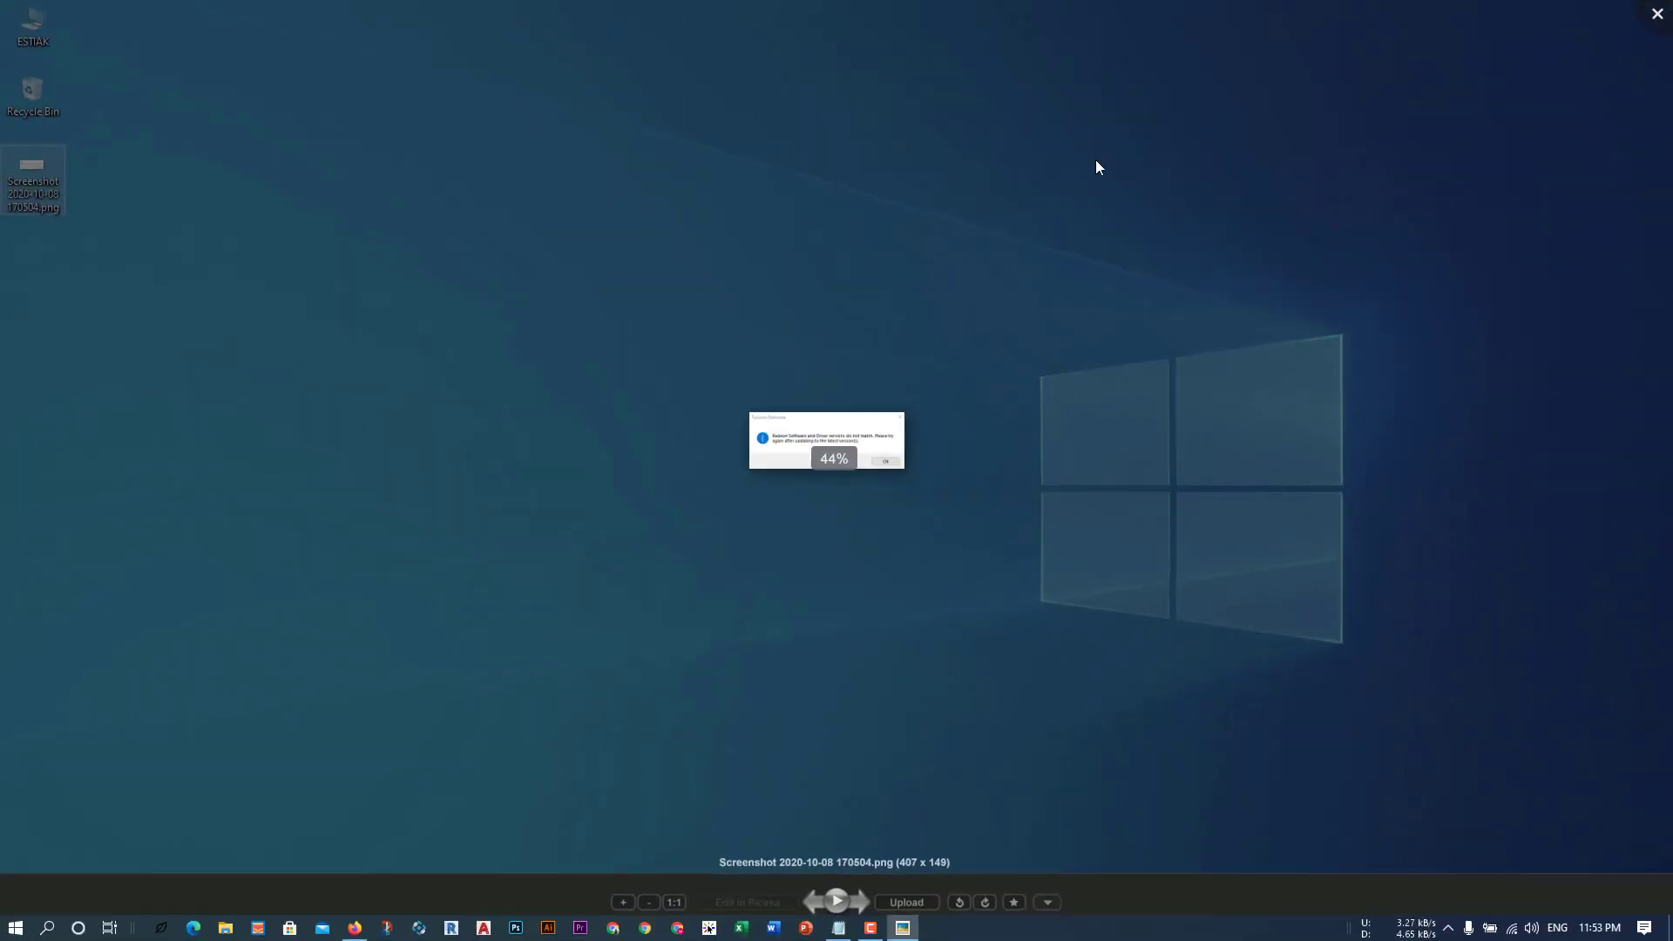
key(Escape)
Step: Launch AMD Radeon Software from the desktop menu and dismiss its version mismatch error
right_click(1070, 176)
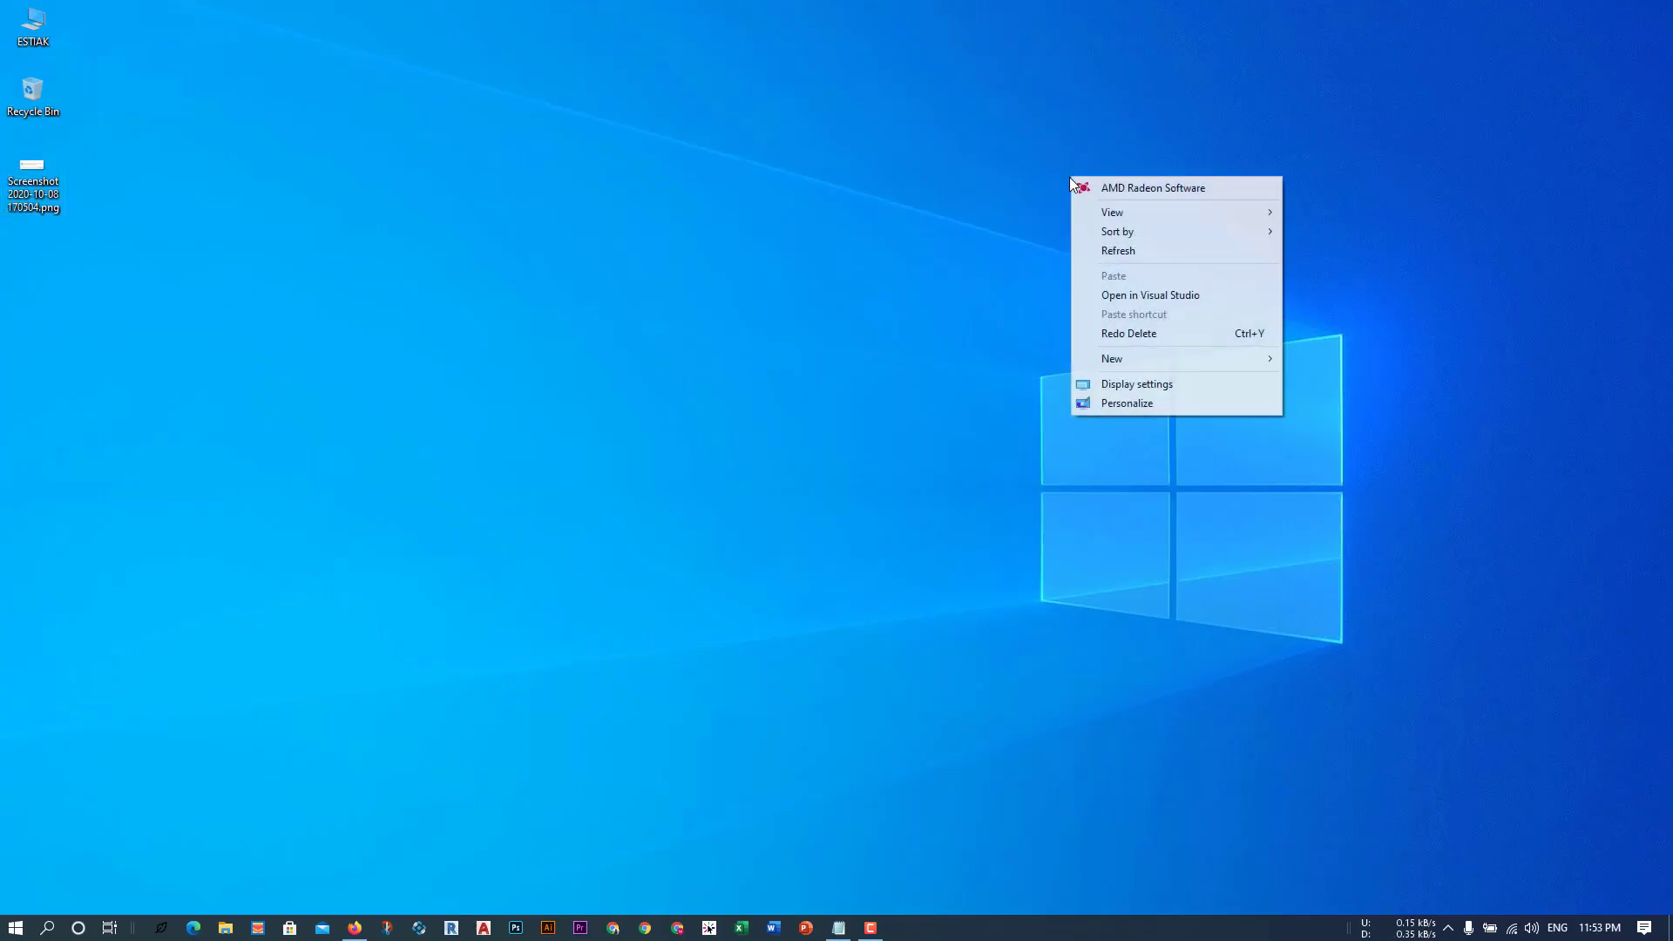
click(1133, 189)
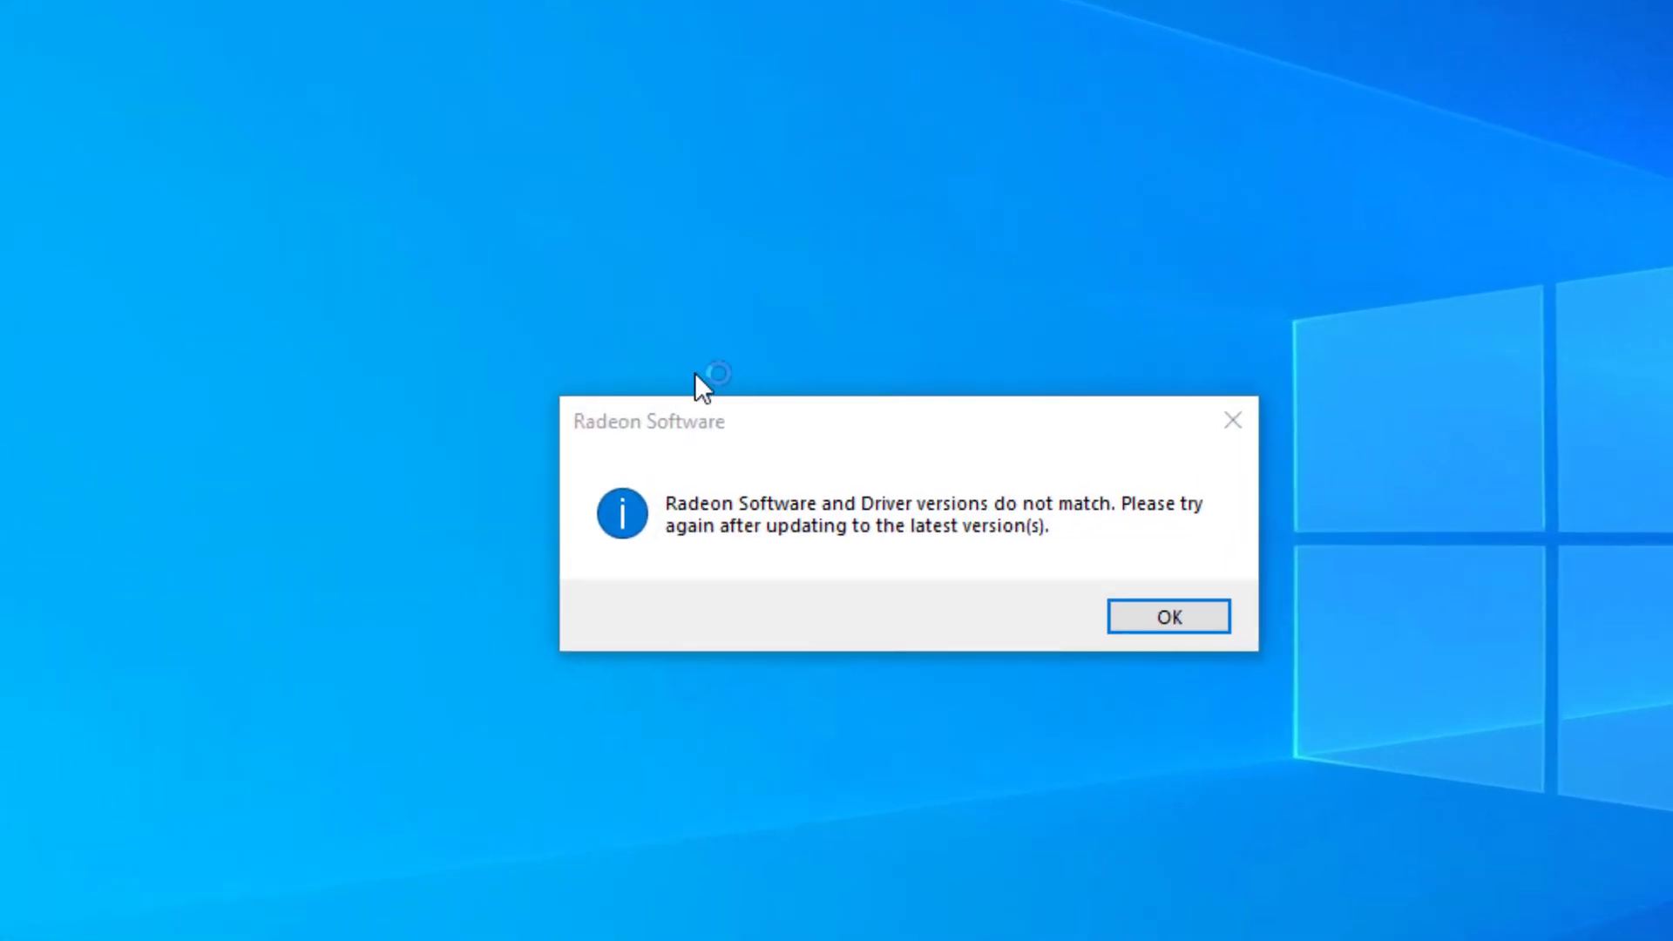
drag(698, 418, 746, 327)
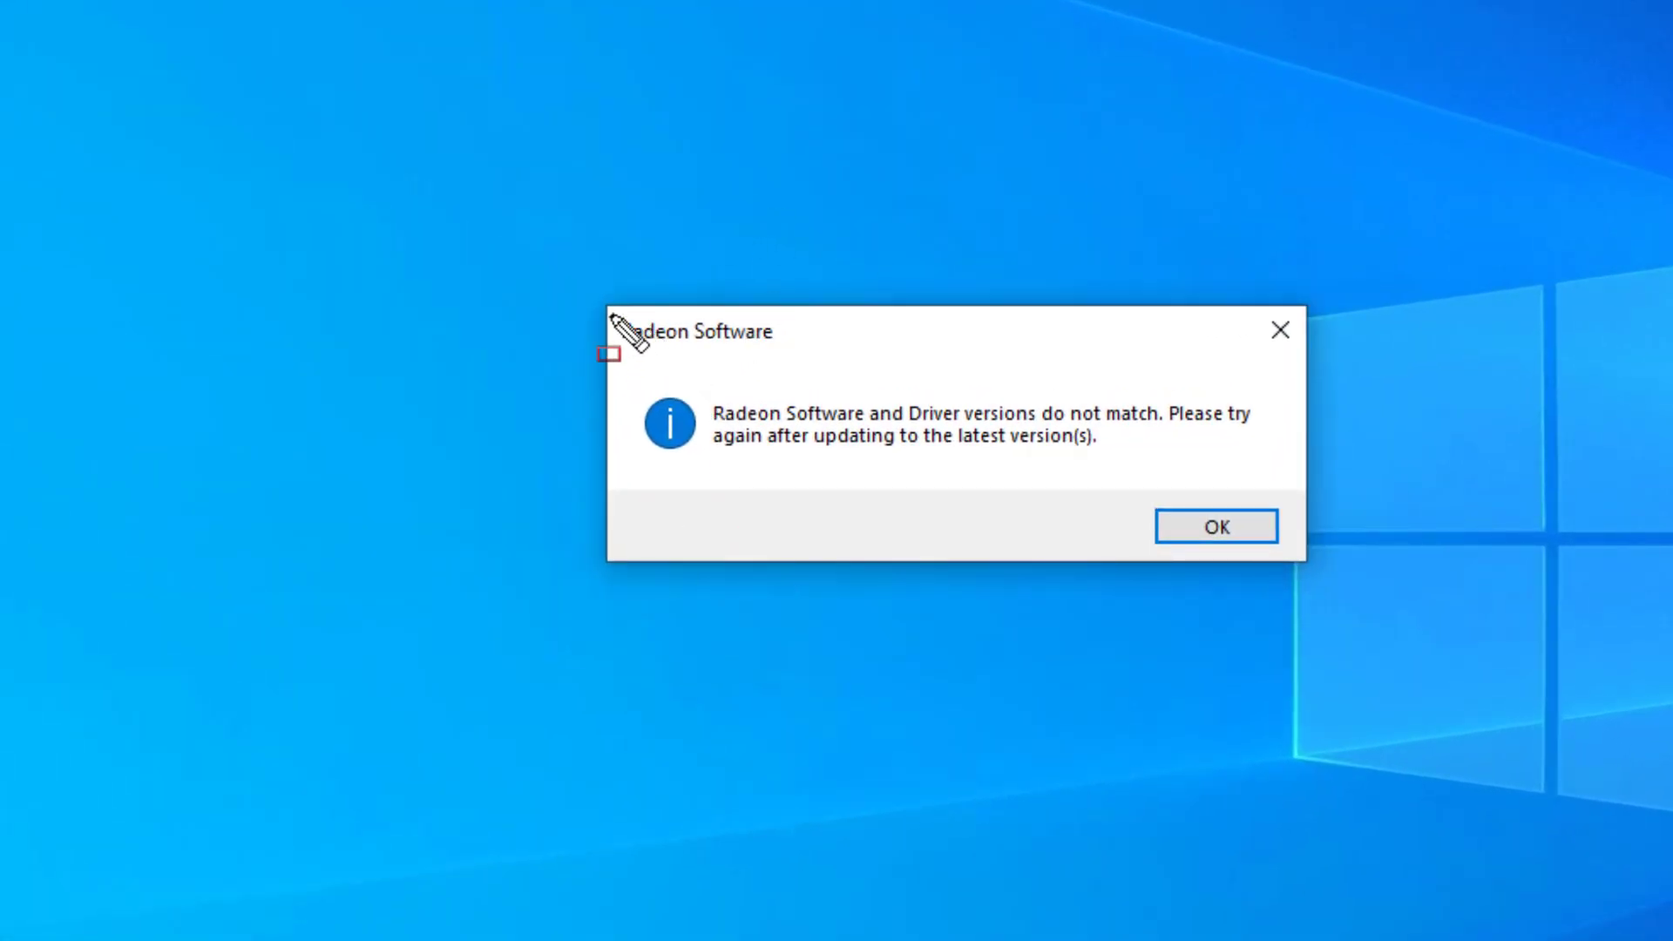
mouse_move(615, 306)
mouse_down()
mouse_move(1299, 504)
mouse_move(1301, 551)
mouse_up()
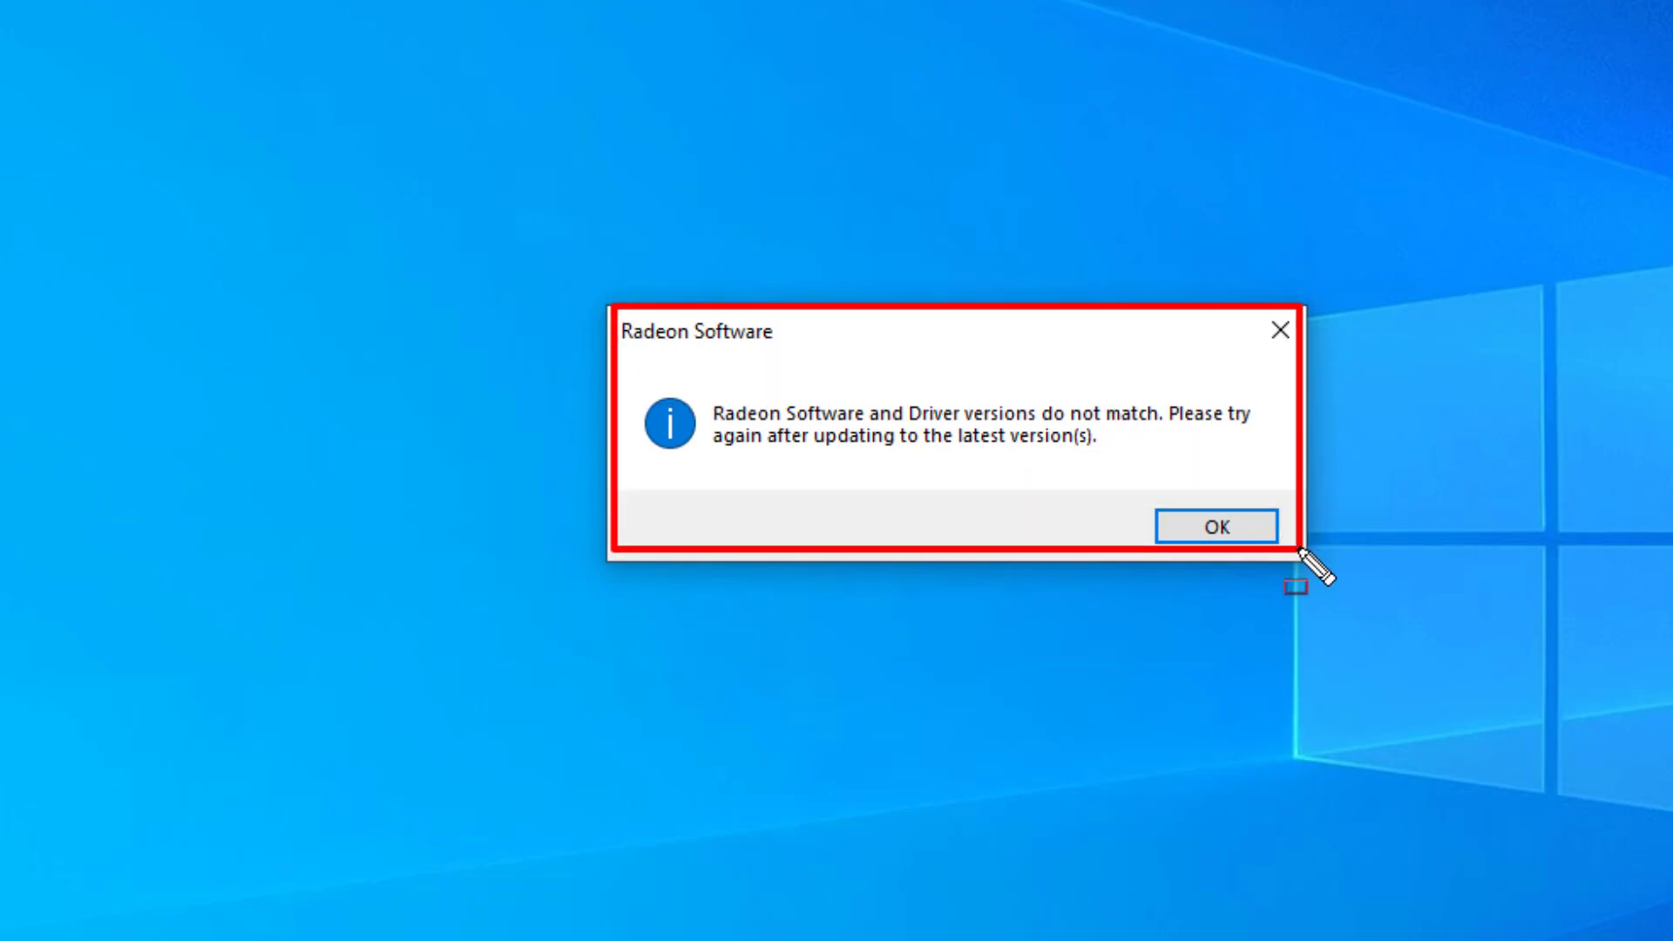
key(Escape)
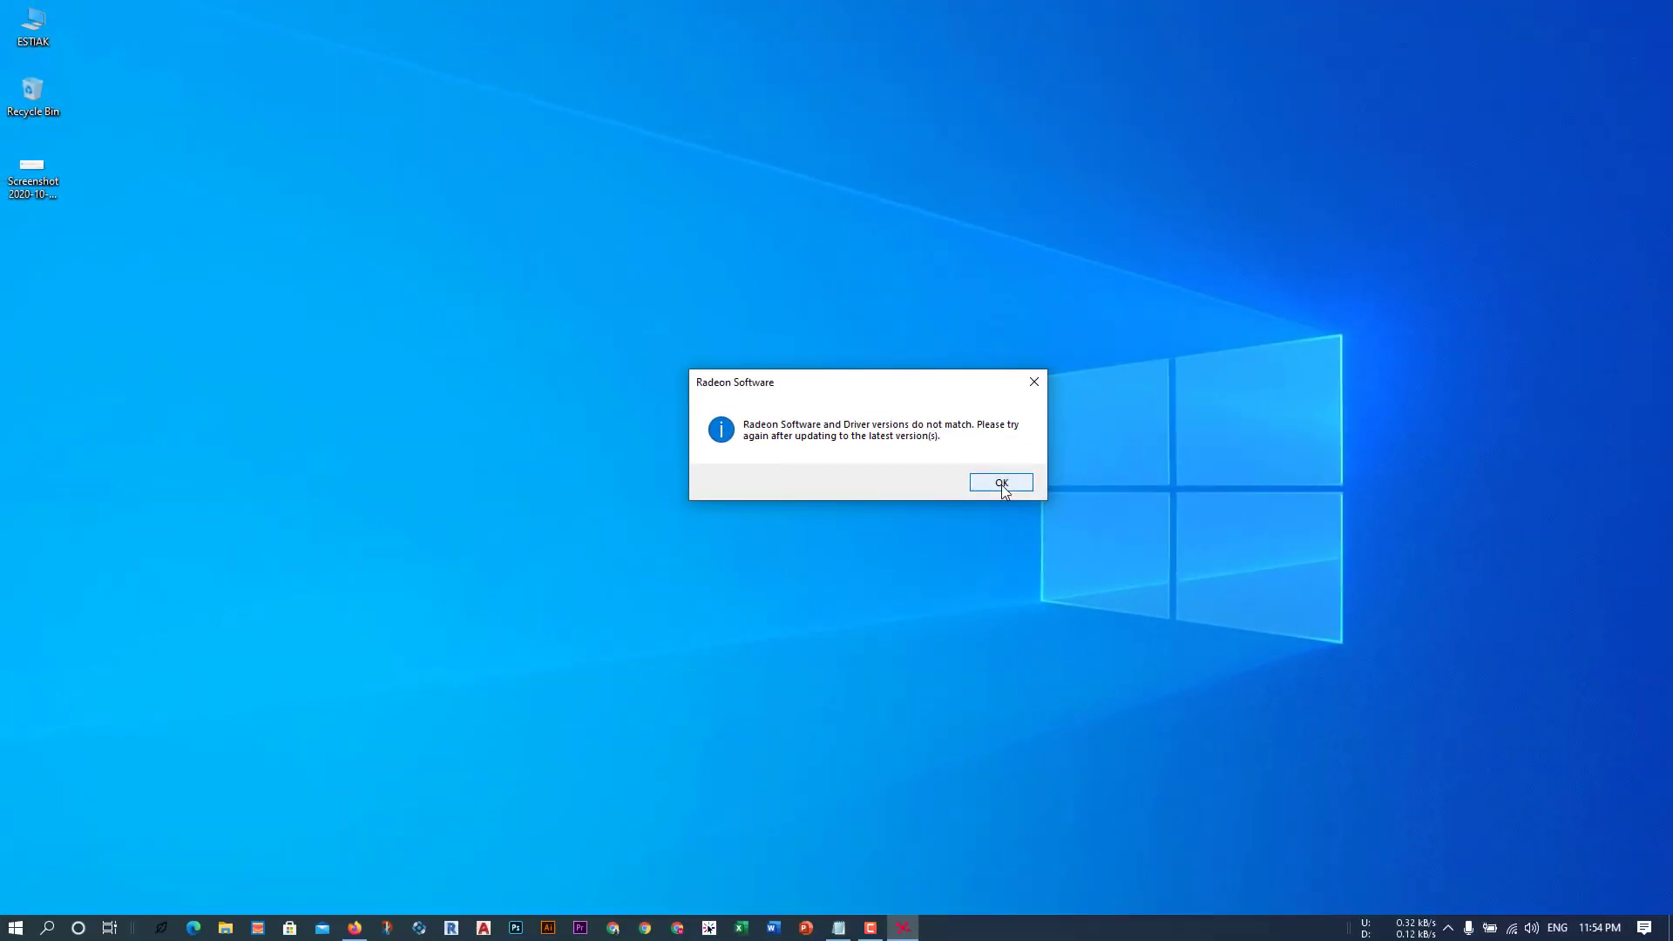
click(1110, 506)
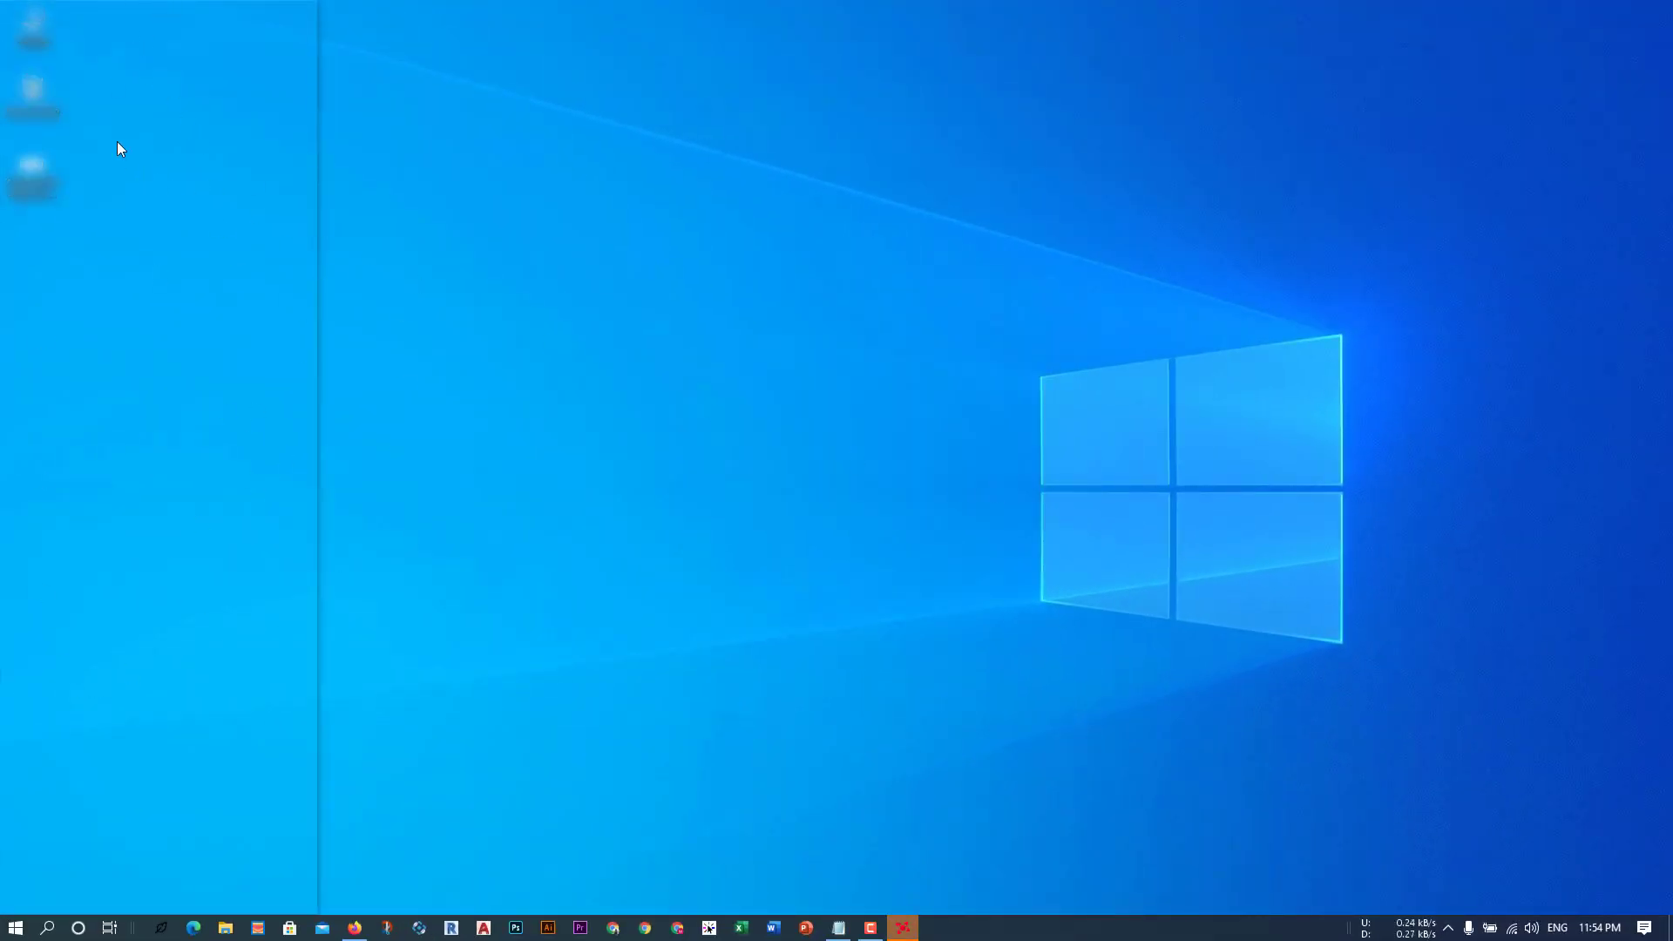
Step: Close the Radeon window, end Radeon Software Host Application in Task Manager, and refresh the desktop
right_click(915, 931)
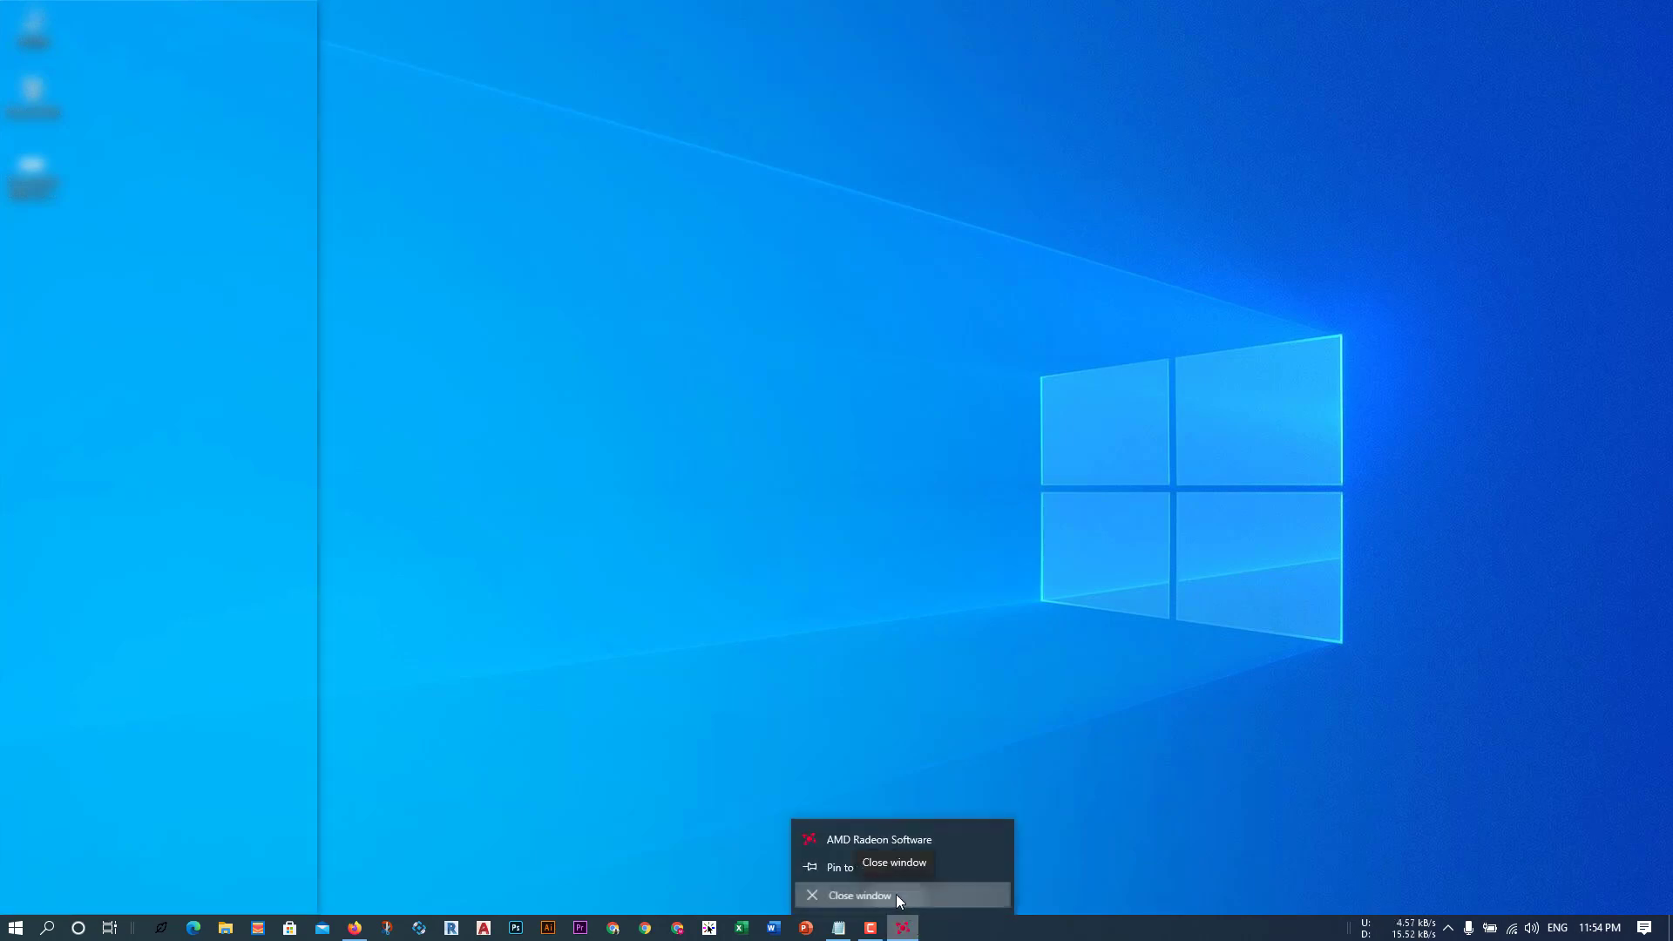
click(897, 895)
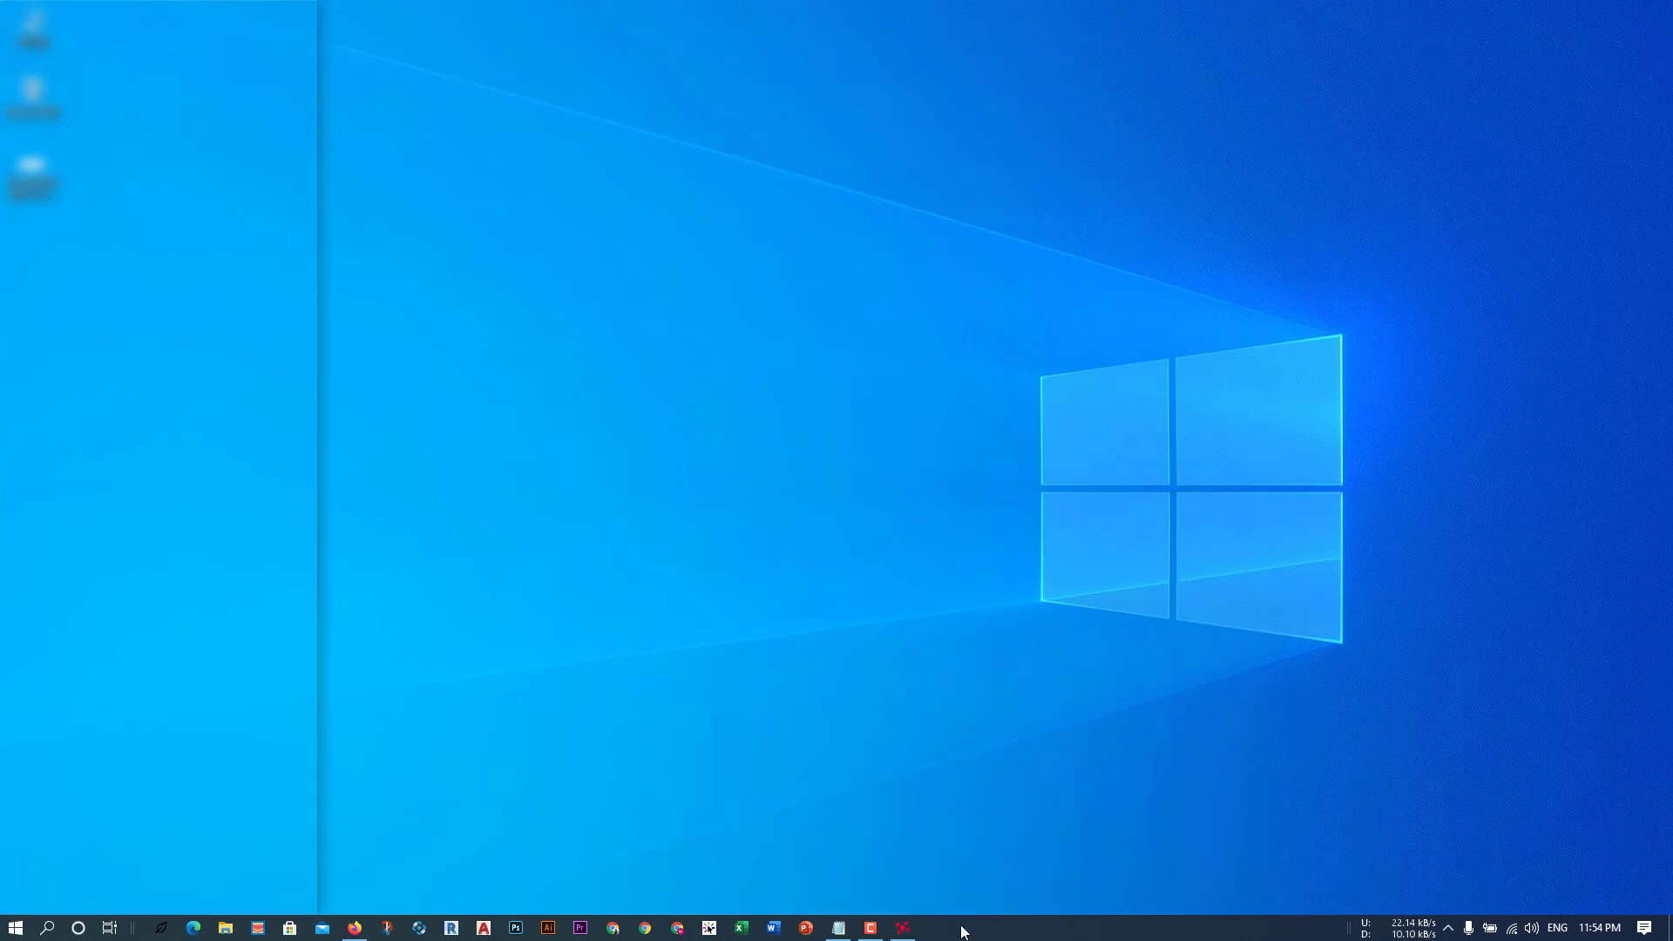
right_click(962, 931)
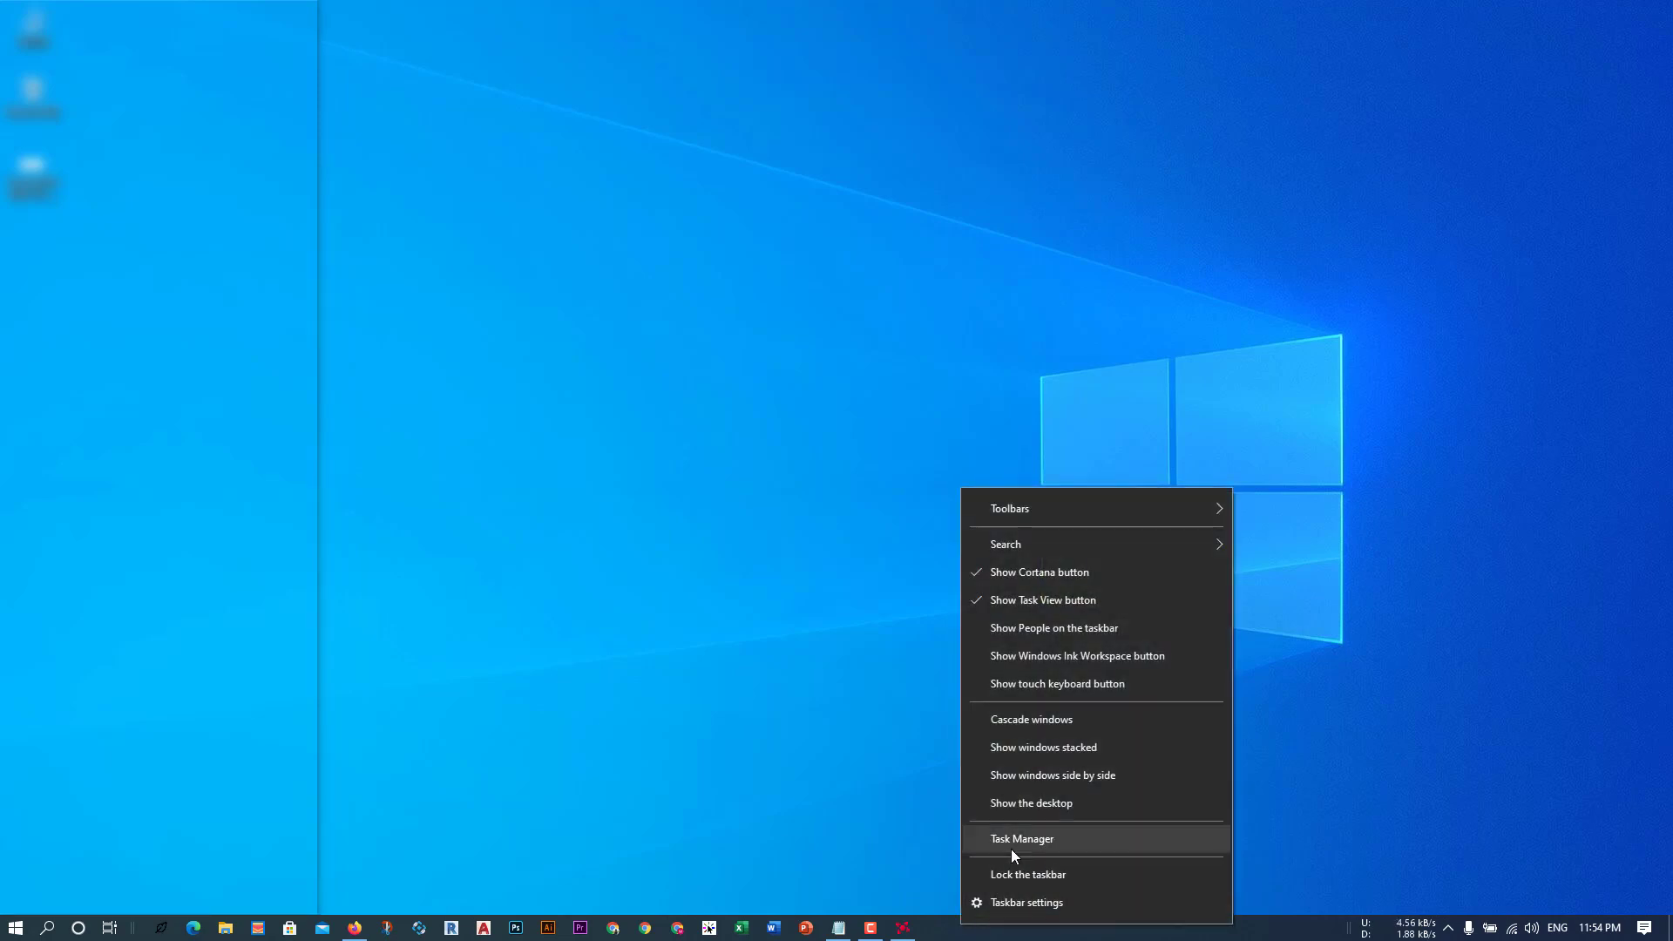
click(1011, 845)
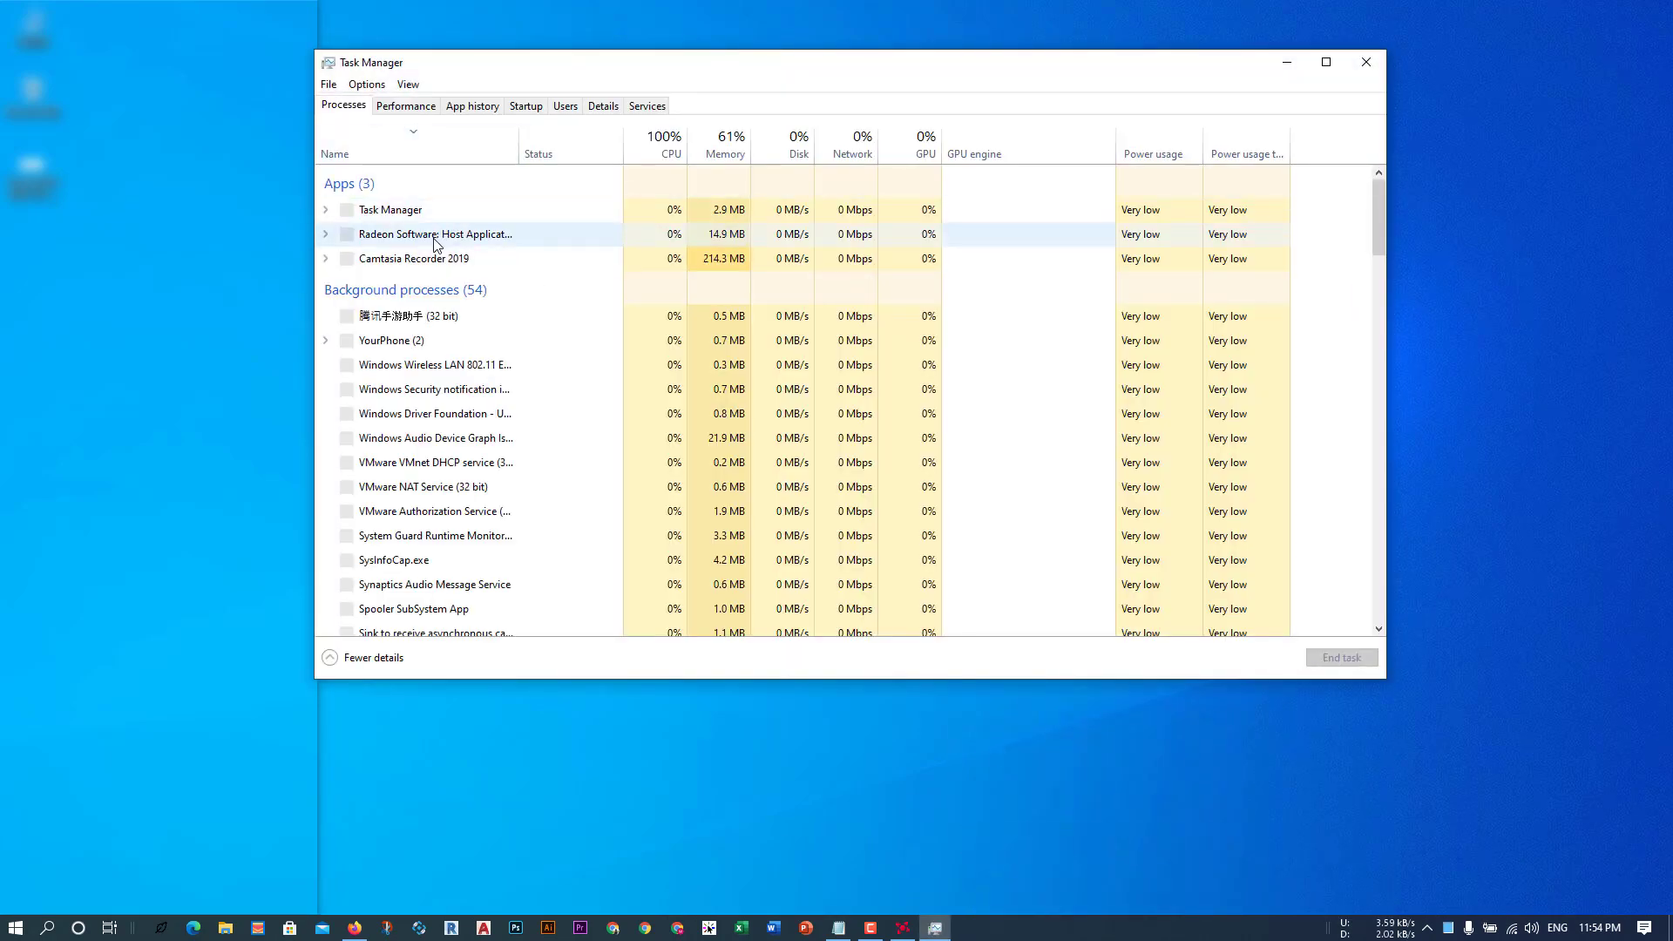
click(438, 237)
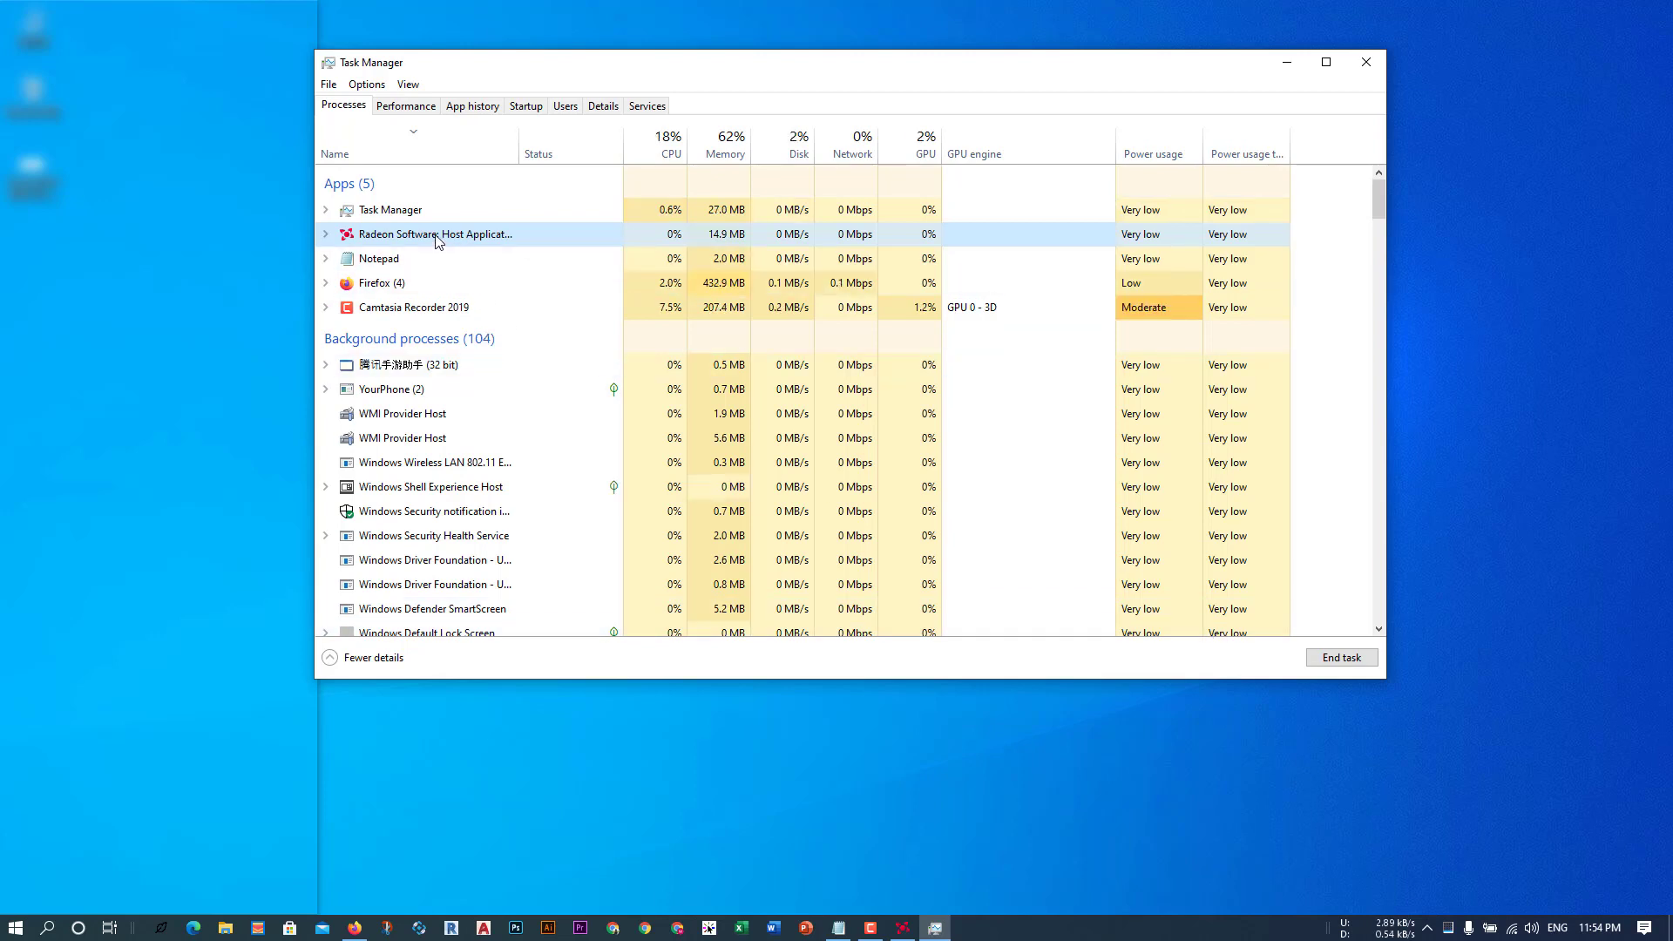
click(1326, 660)
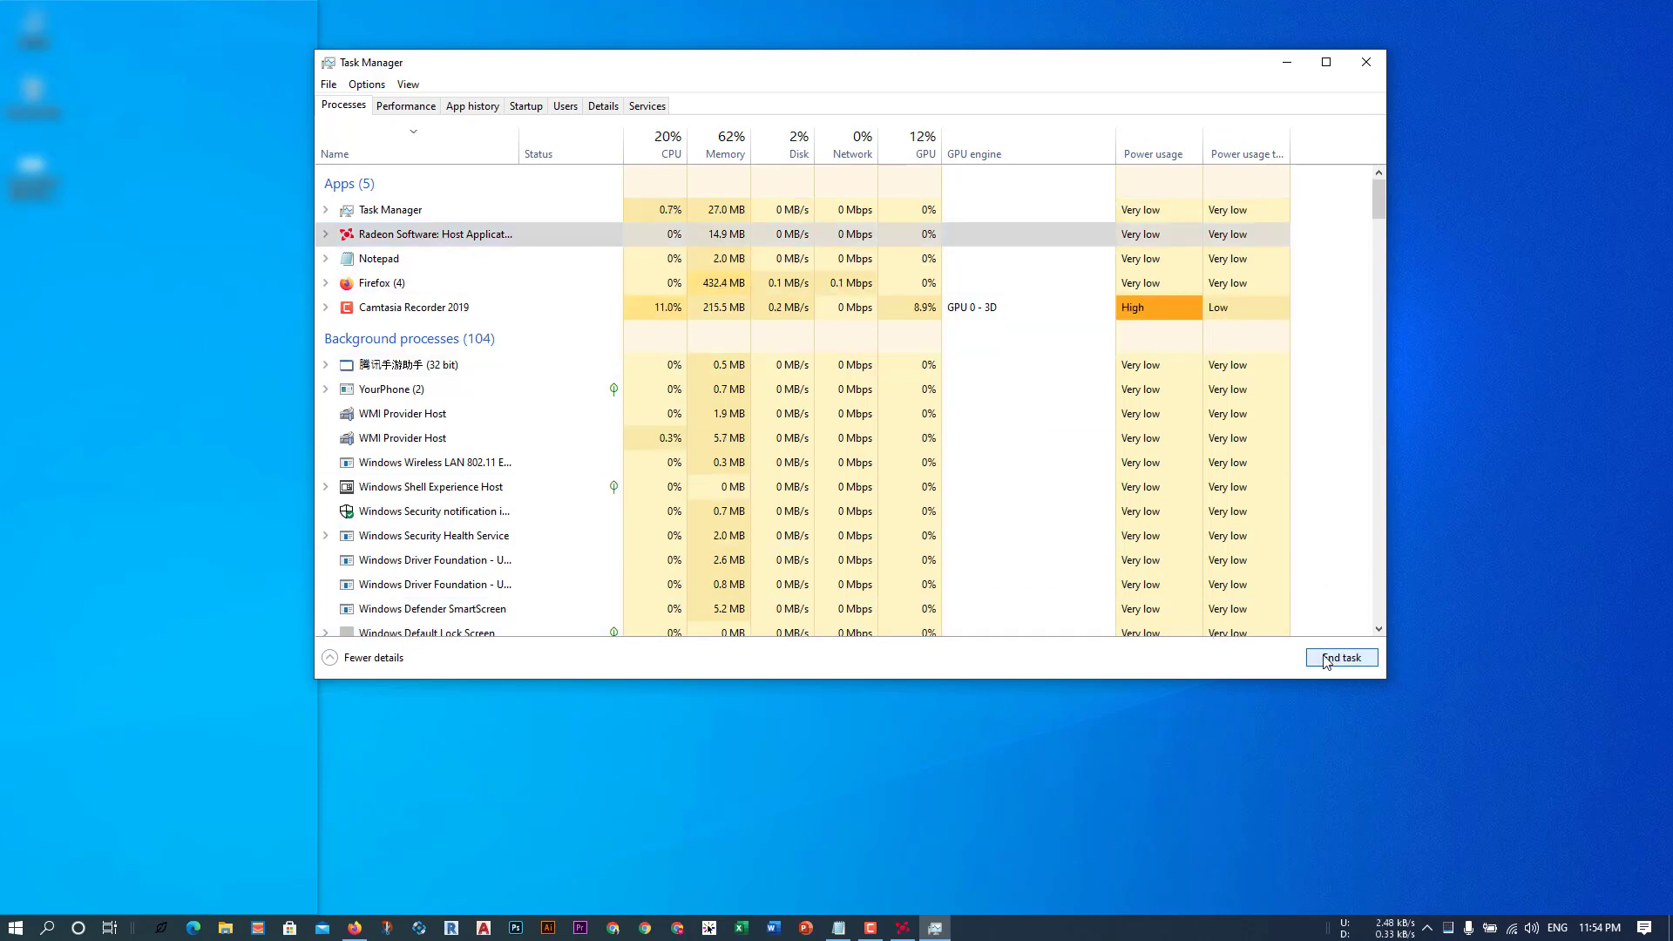
click(1357, 68)
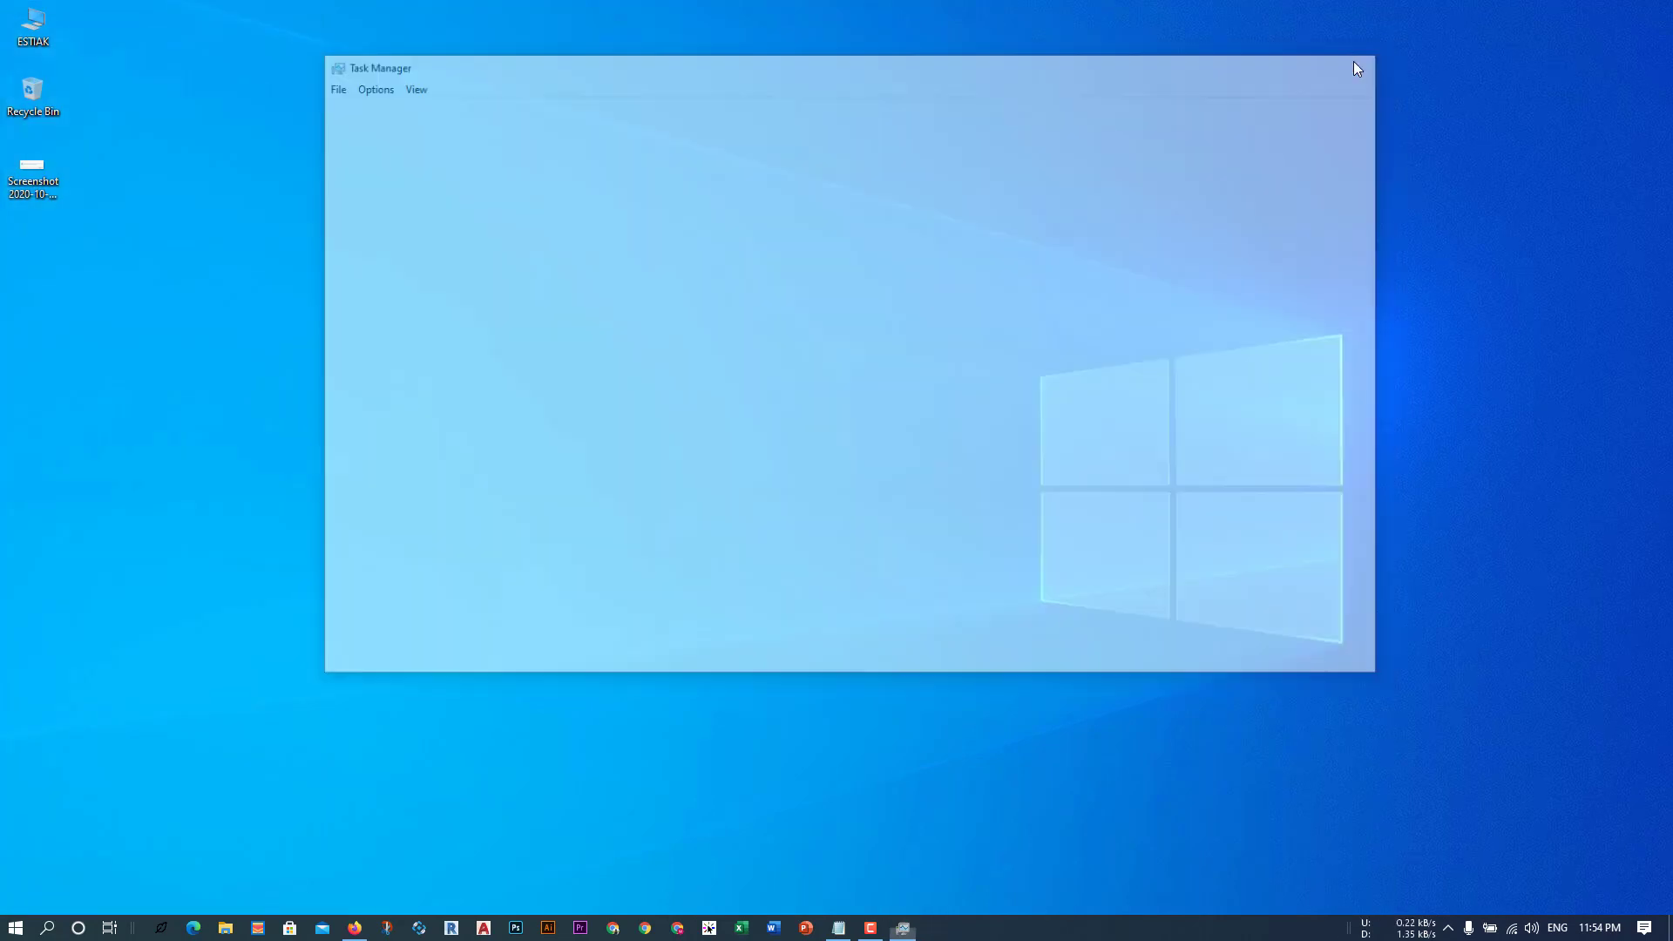
right_click(855, 184)
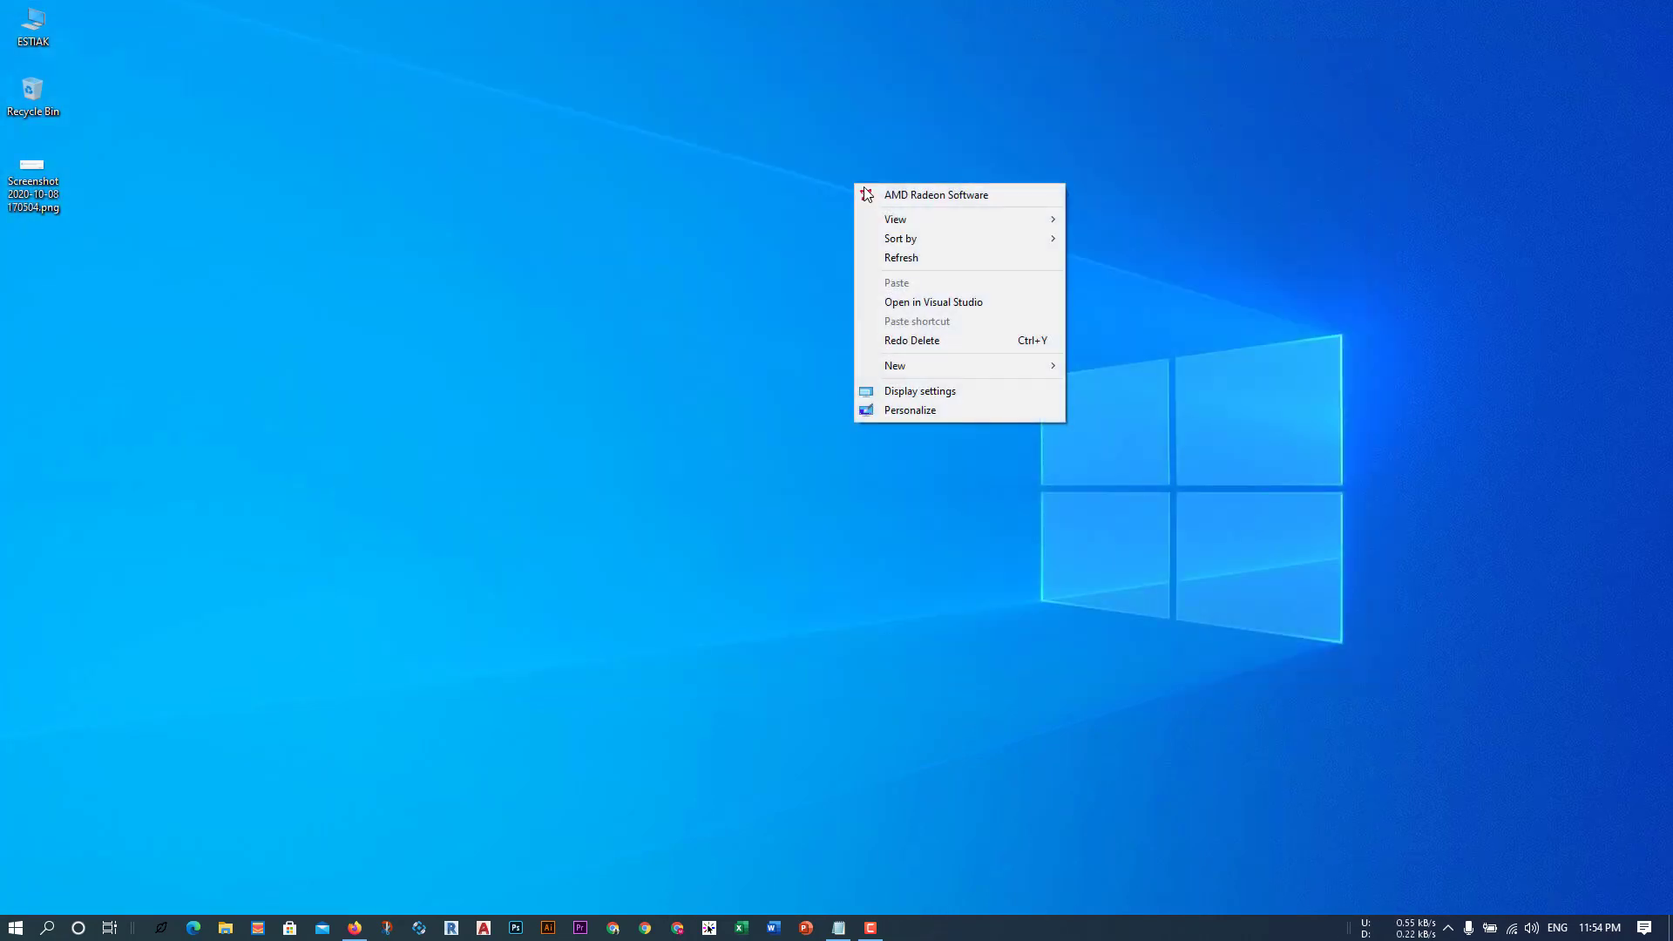
click(899, 259)
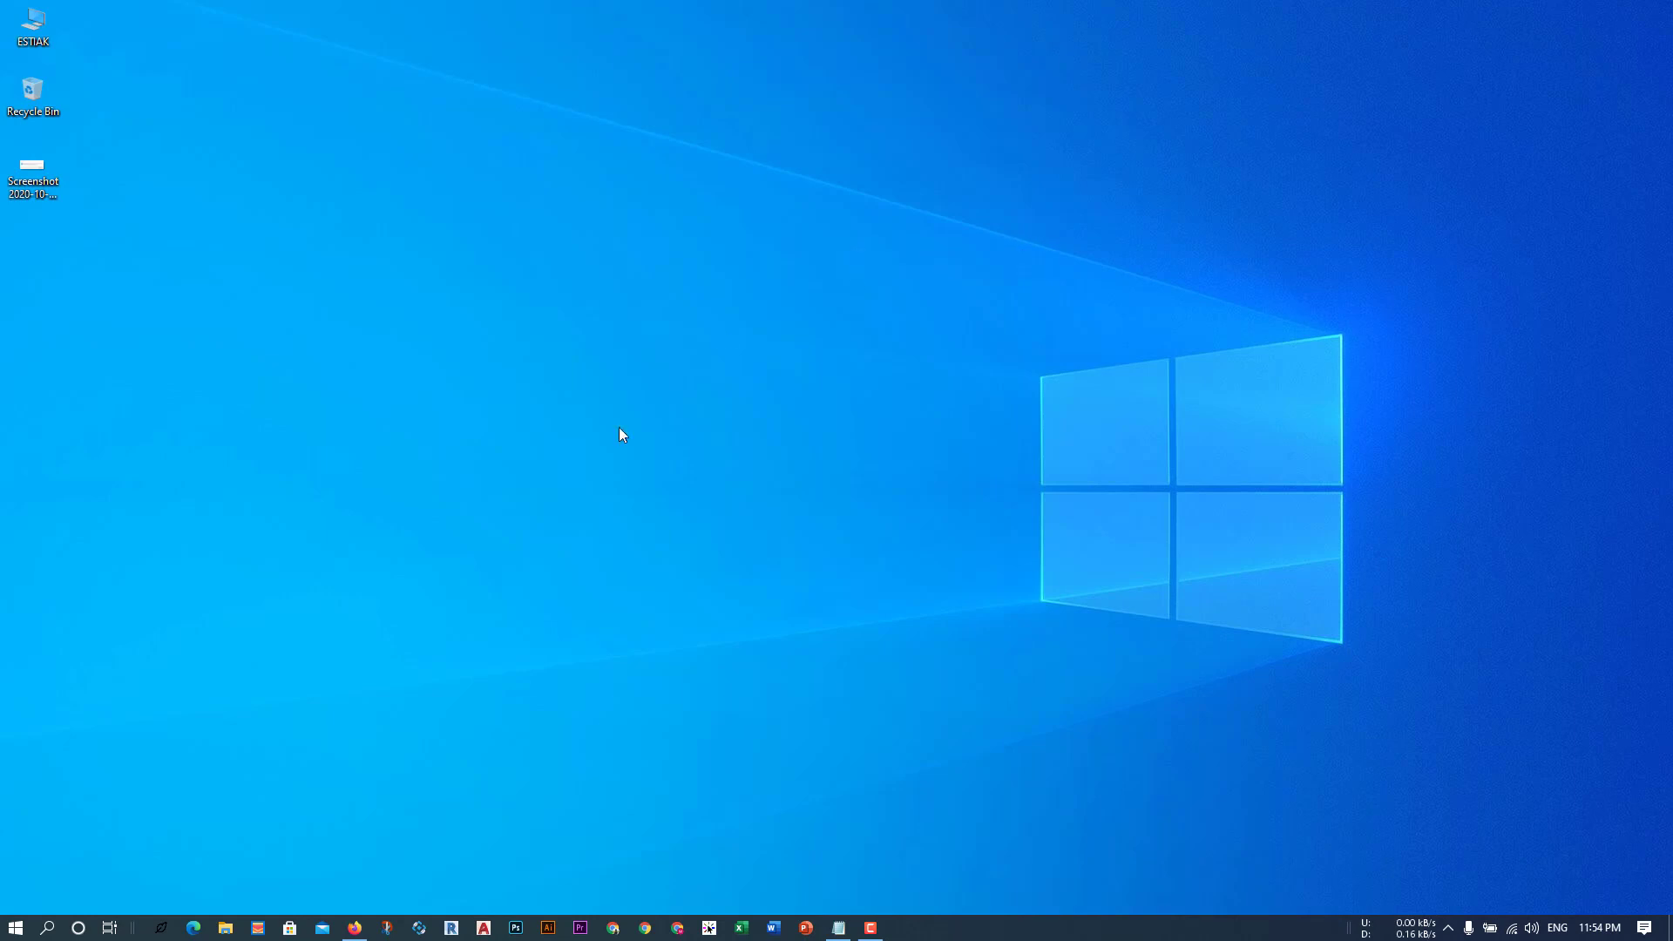
Step: Open Device Manager and select the Radeon 530 Series under Display adapters
click(53, 929)
text(de)
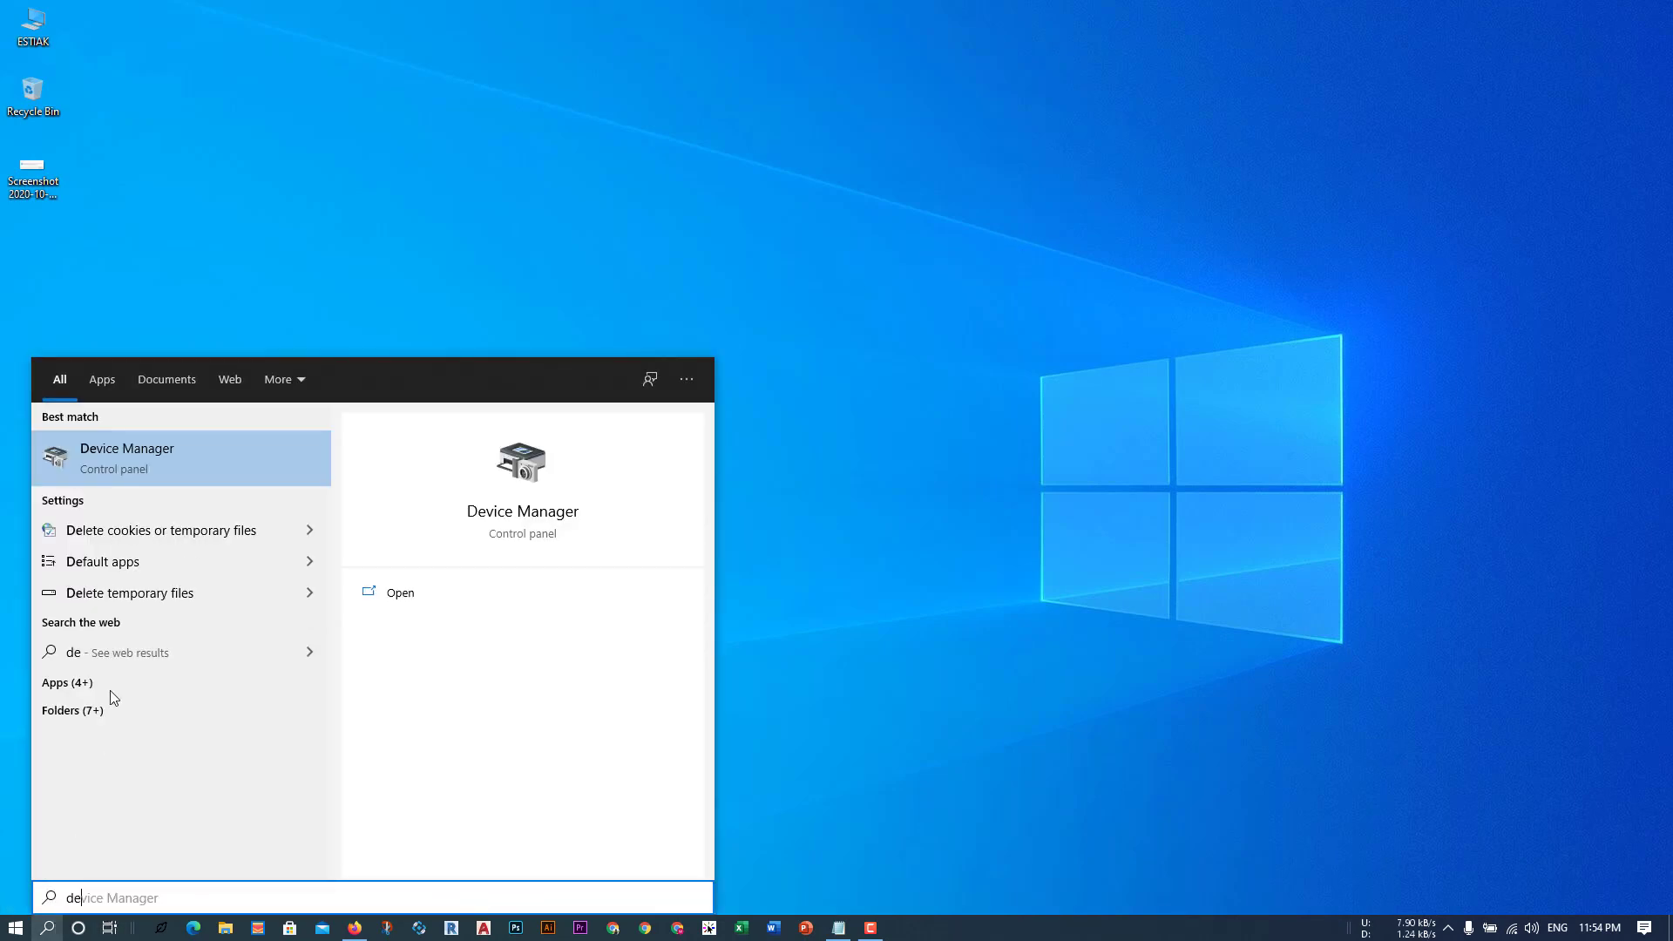
click(171, 448)
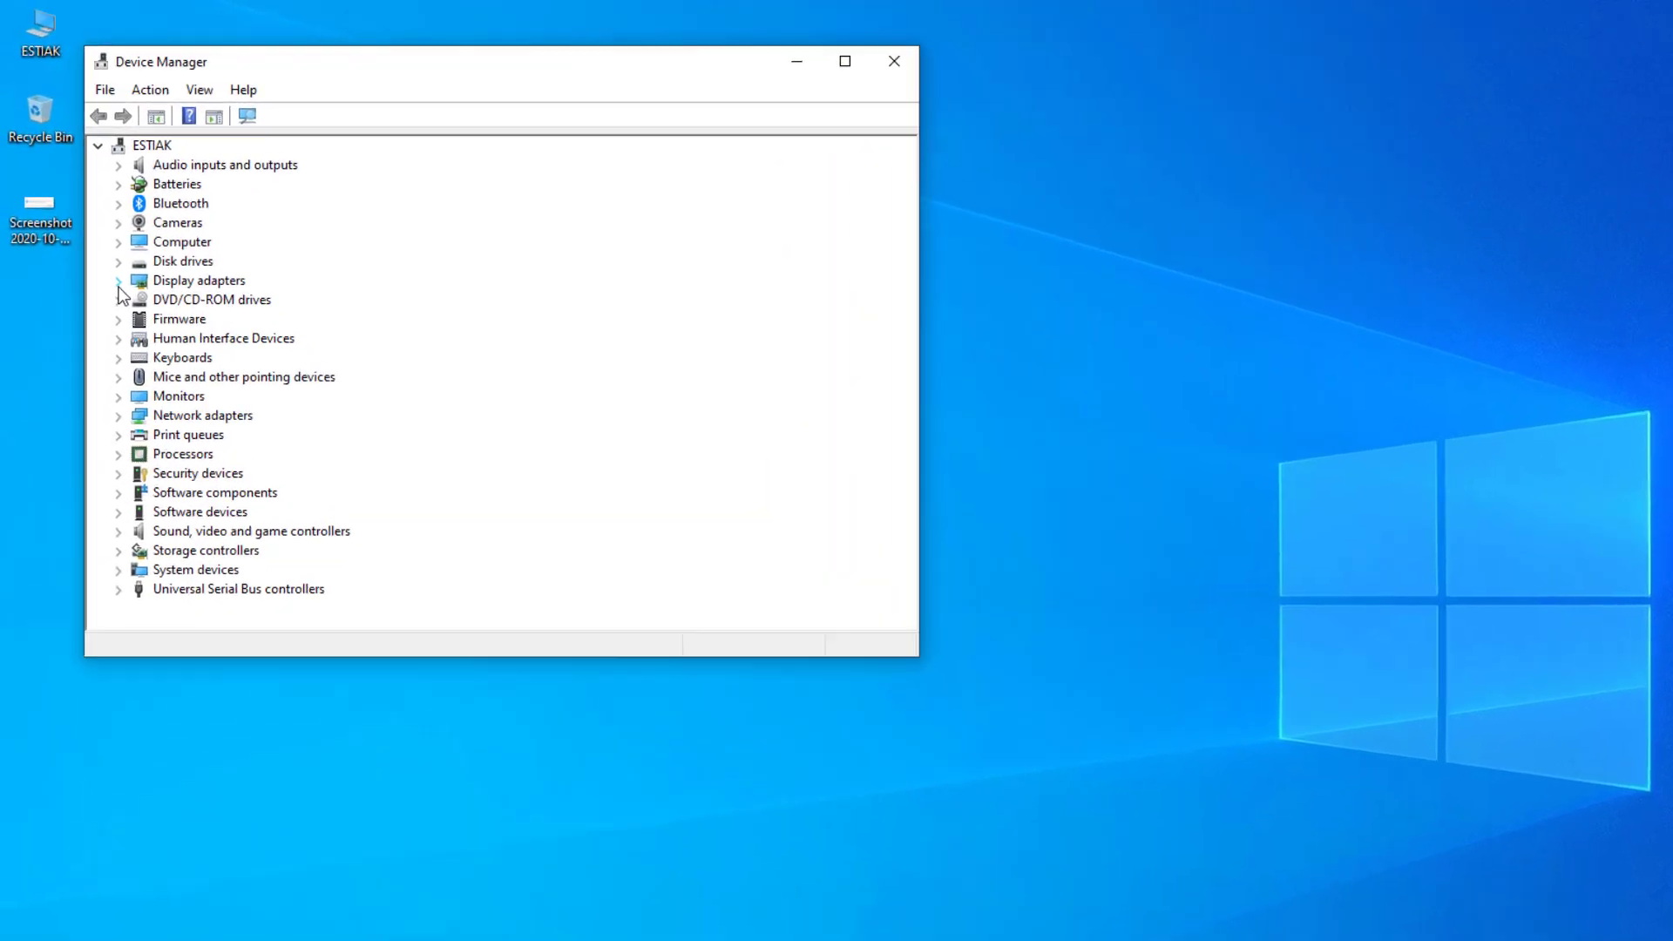
click(96, 229)
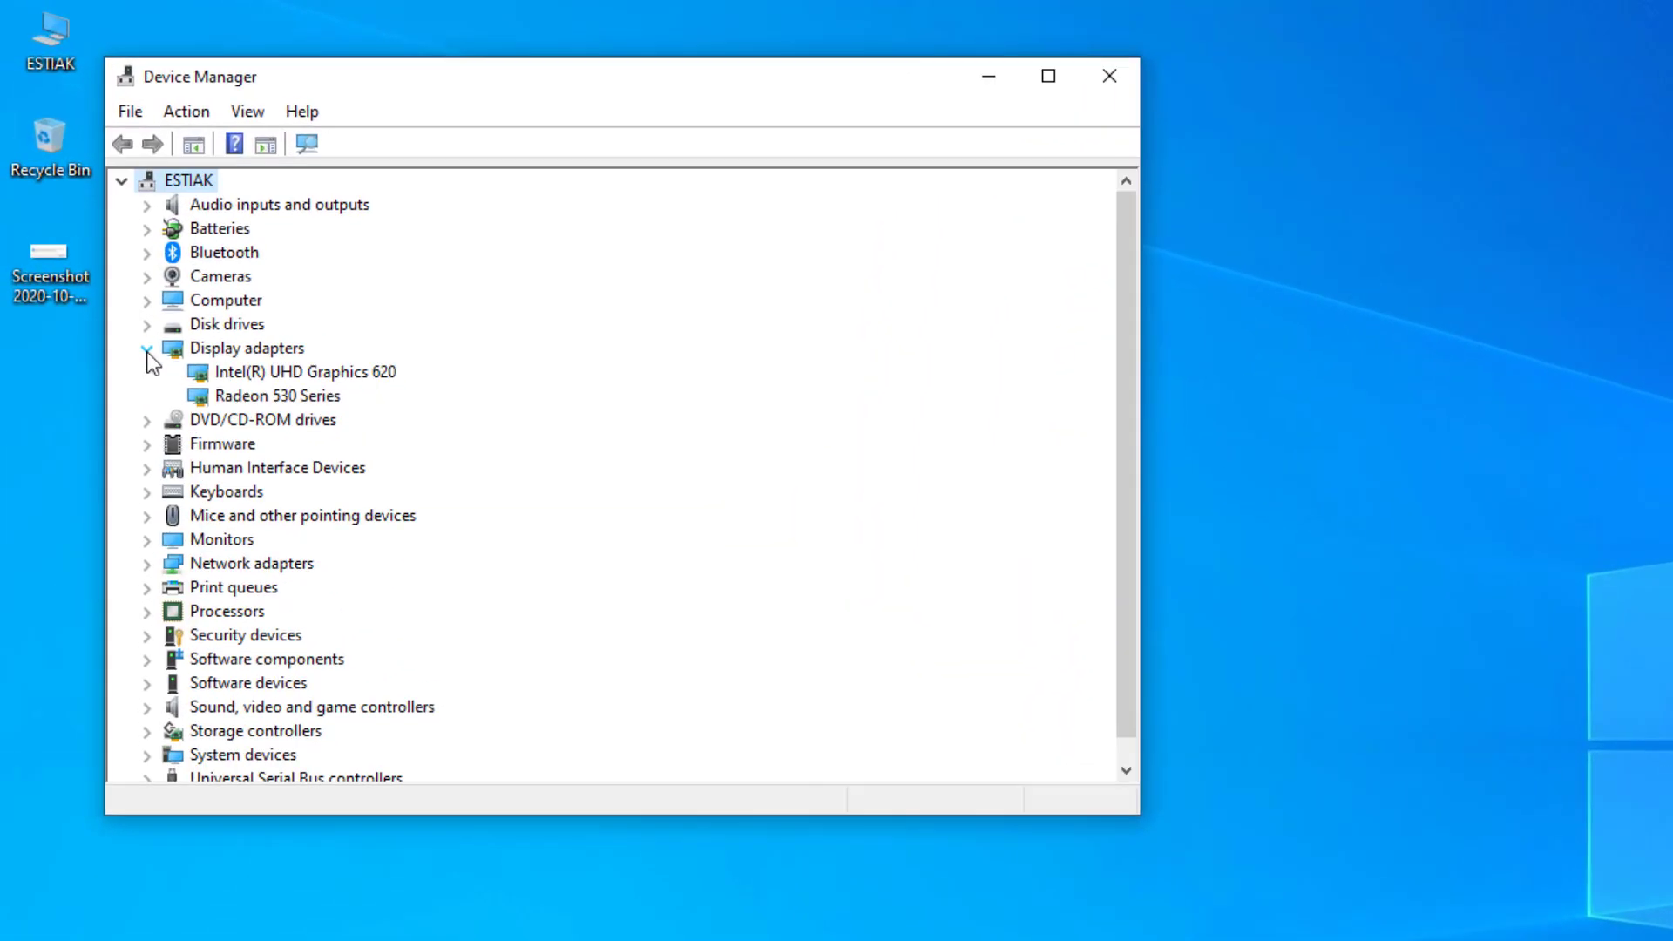
click(293, 398)
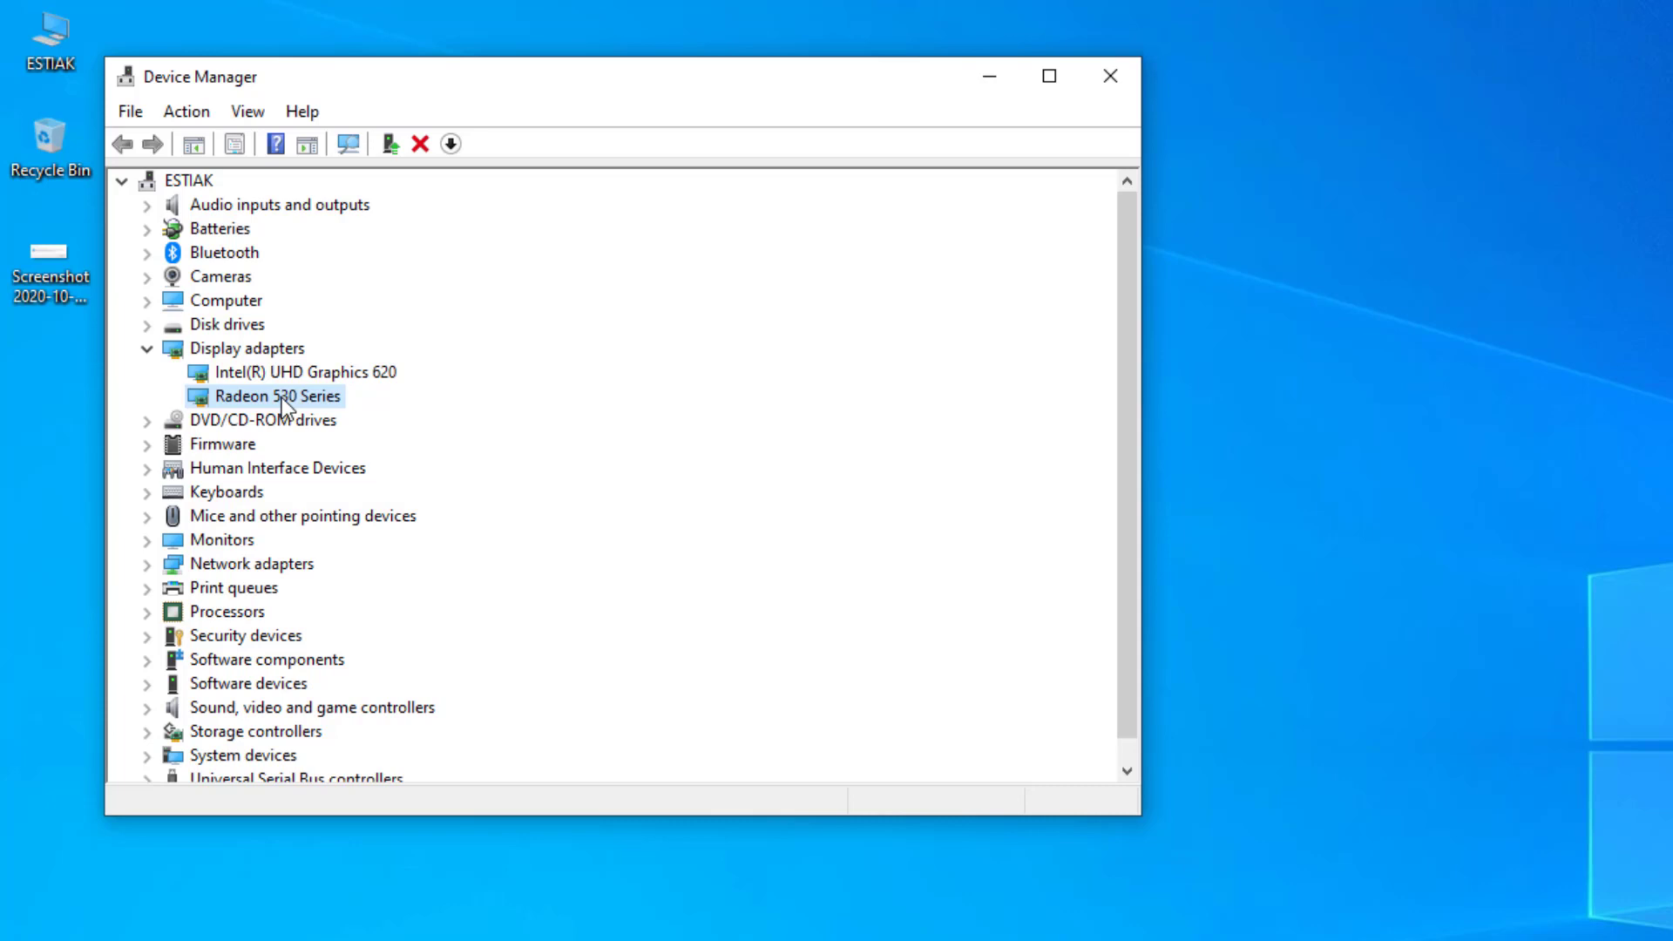
Step: Select and copy driver version 26.20.11002.12 from the Radeon 530 Series properties Driver tab
right_click(280, 397)
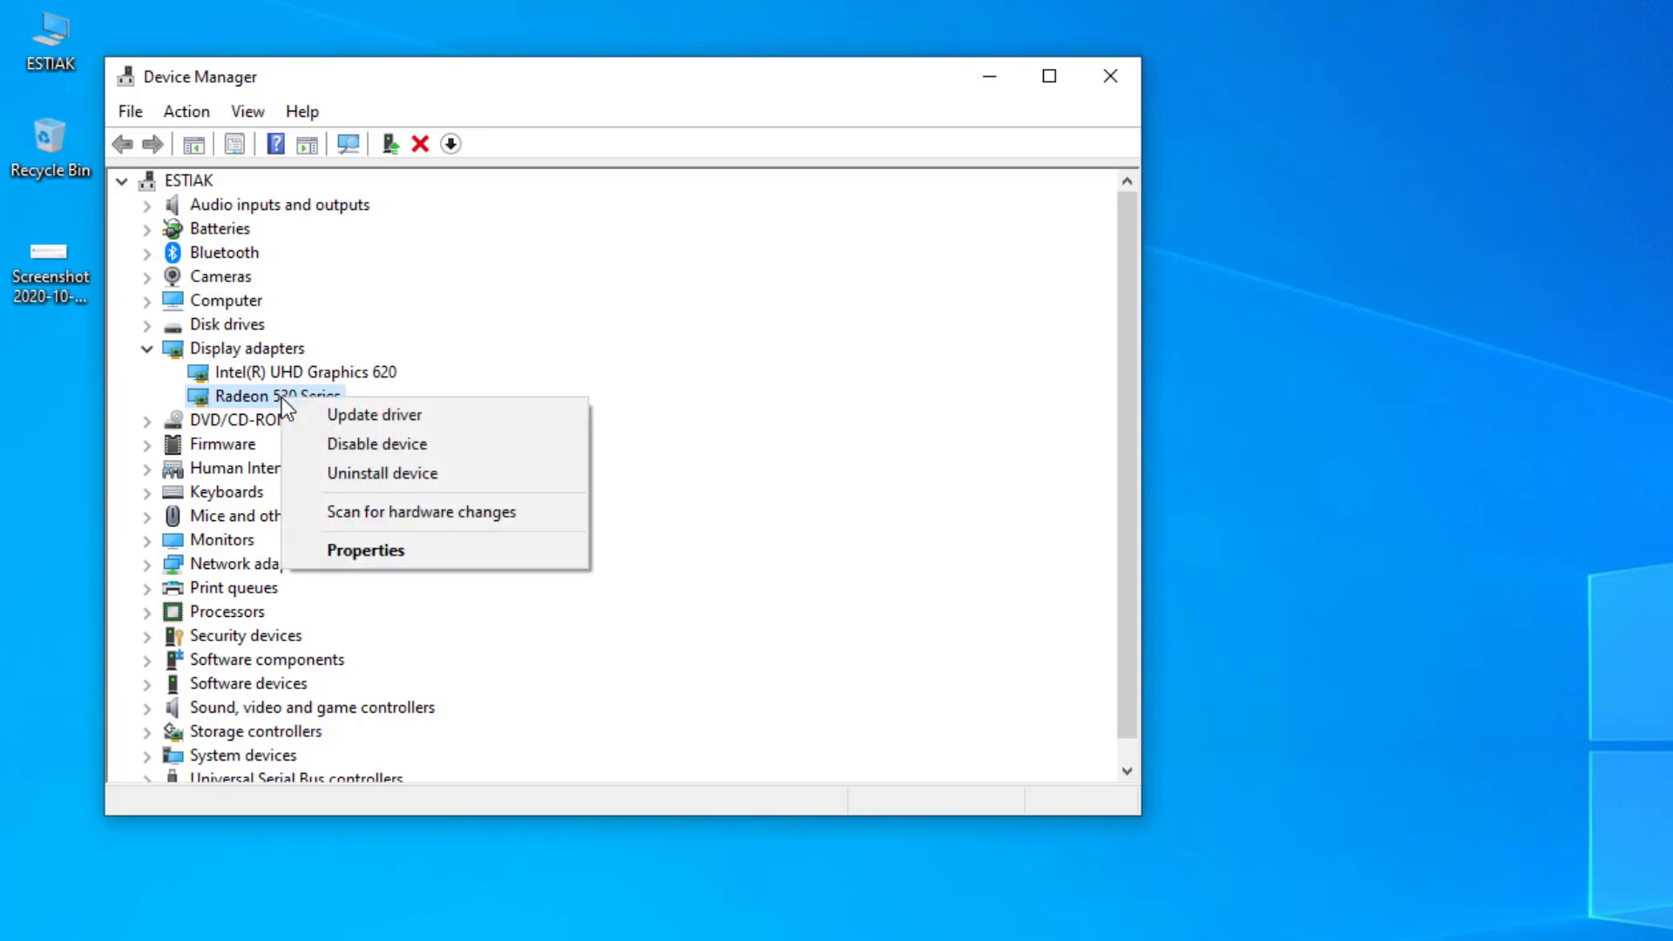
click(399, 555)
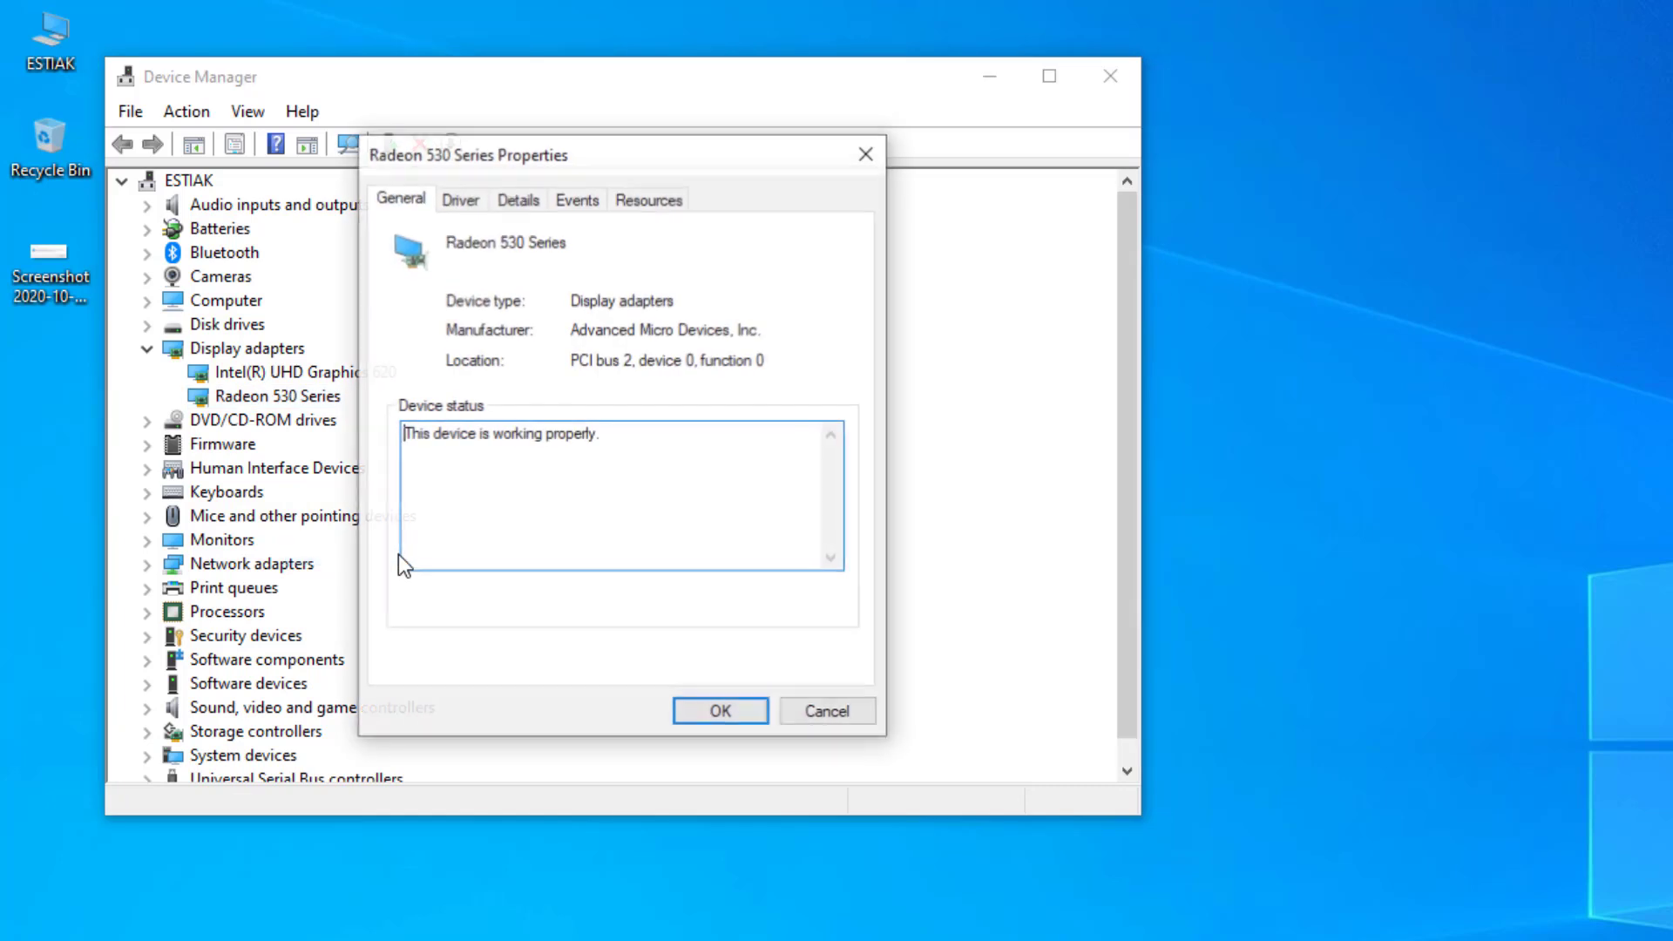
click(464, 197)
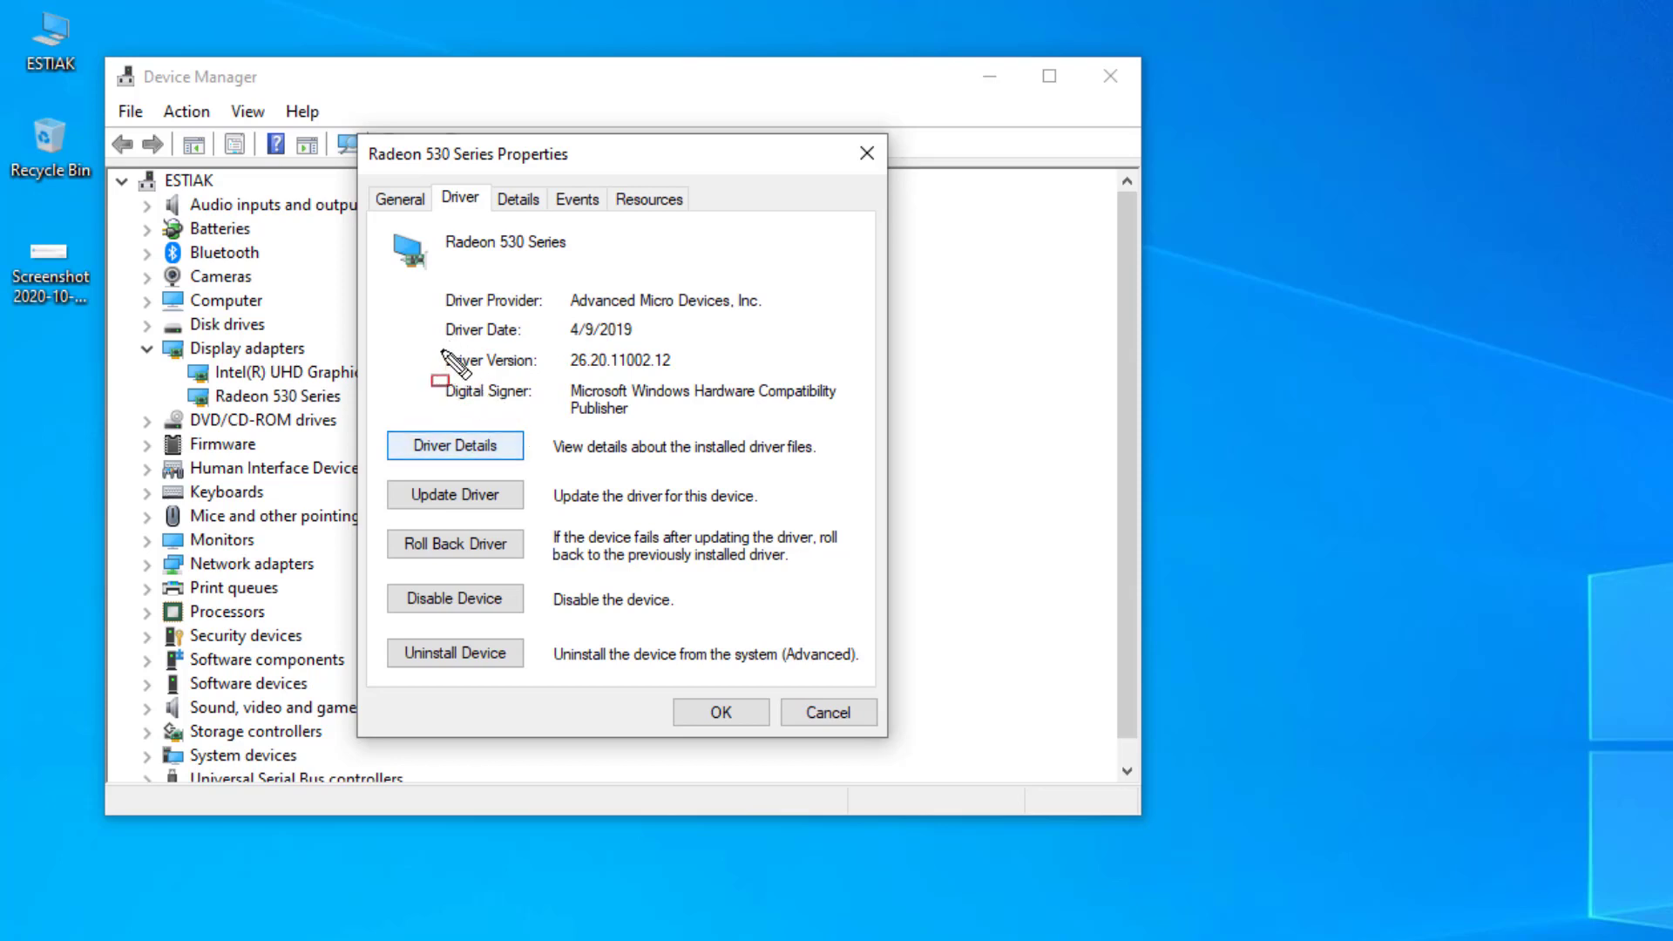
drag(436, 350, 688, 373)
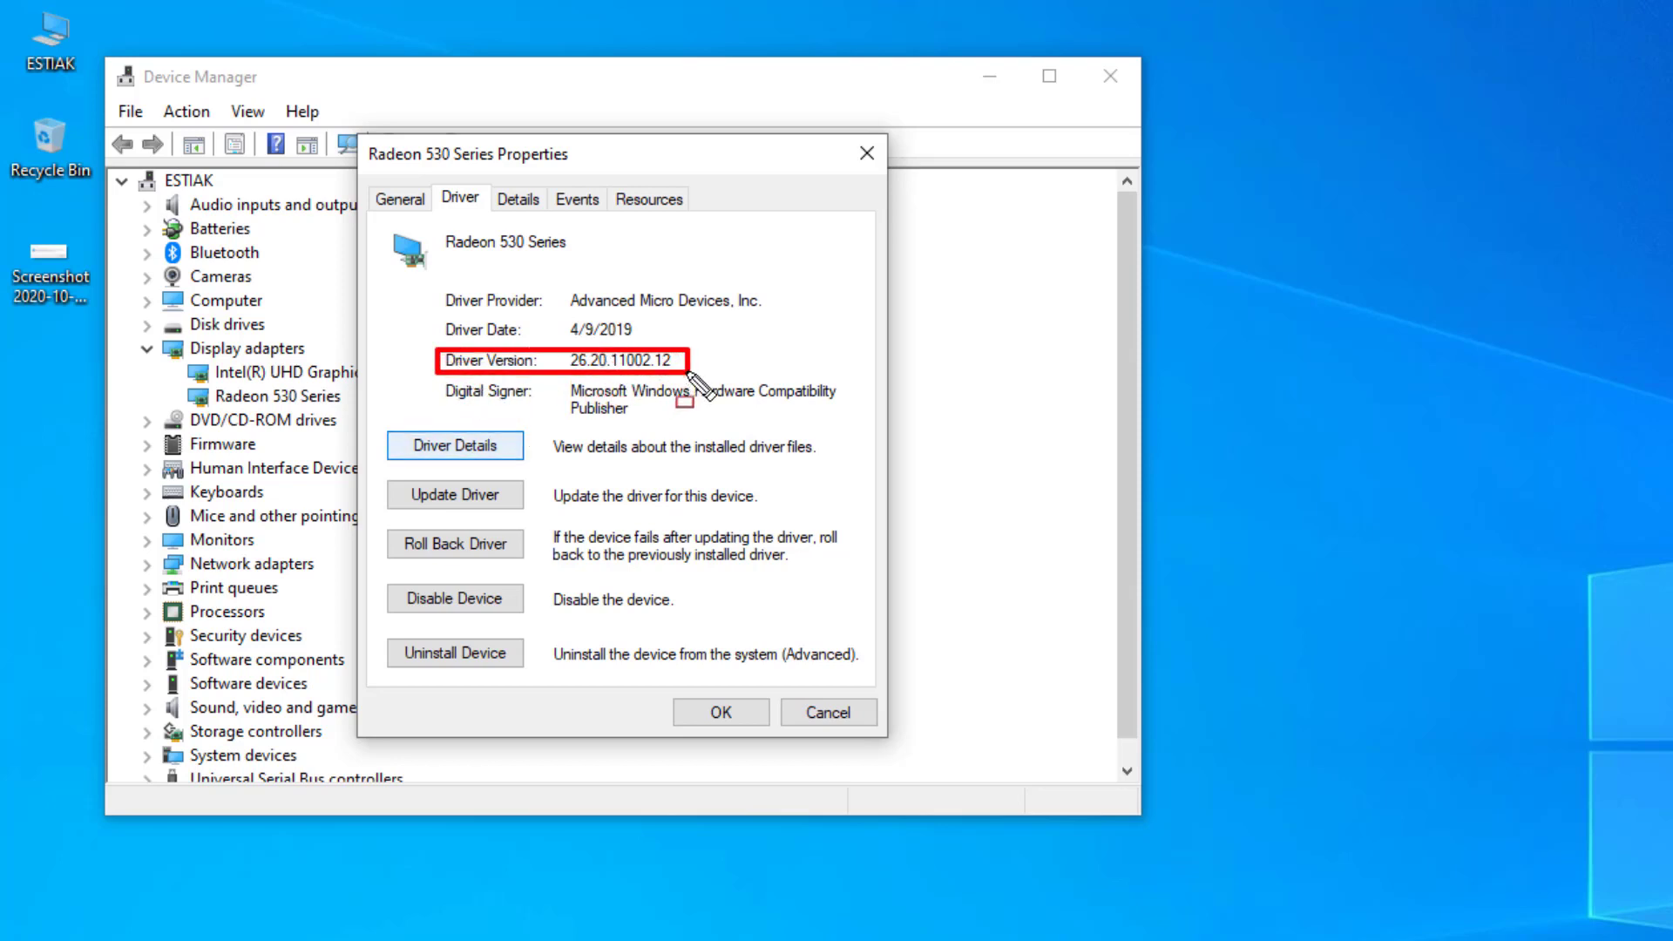
double_click(615, 360)
key(ctrl+c)
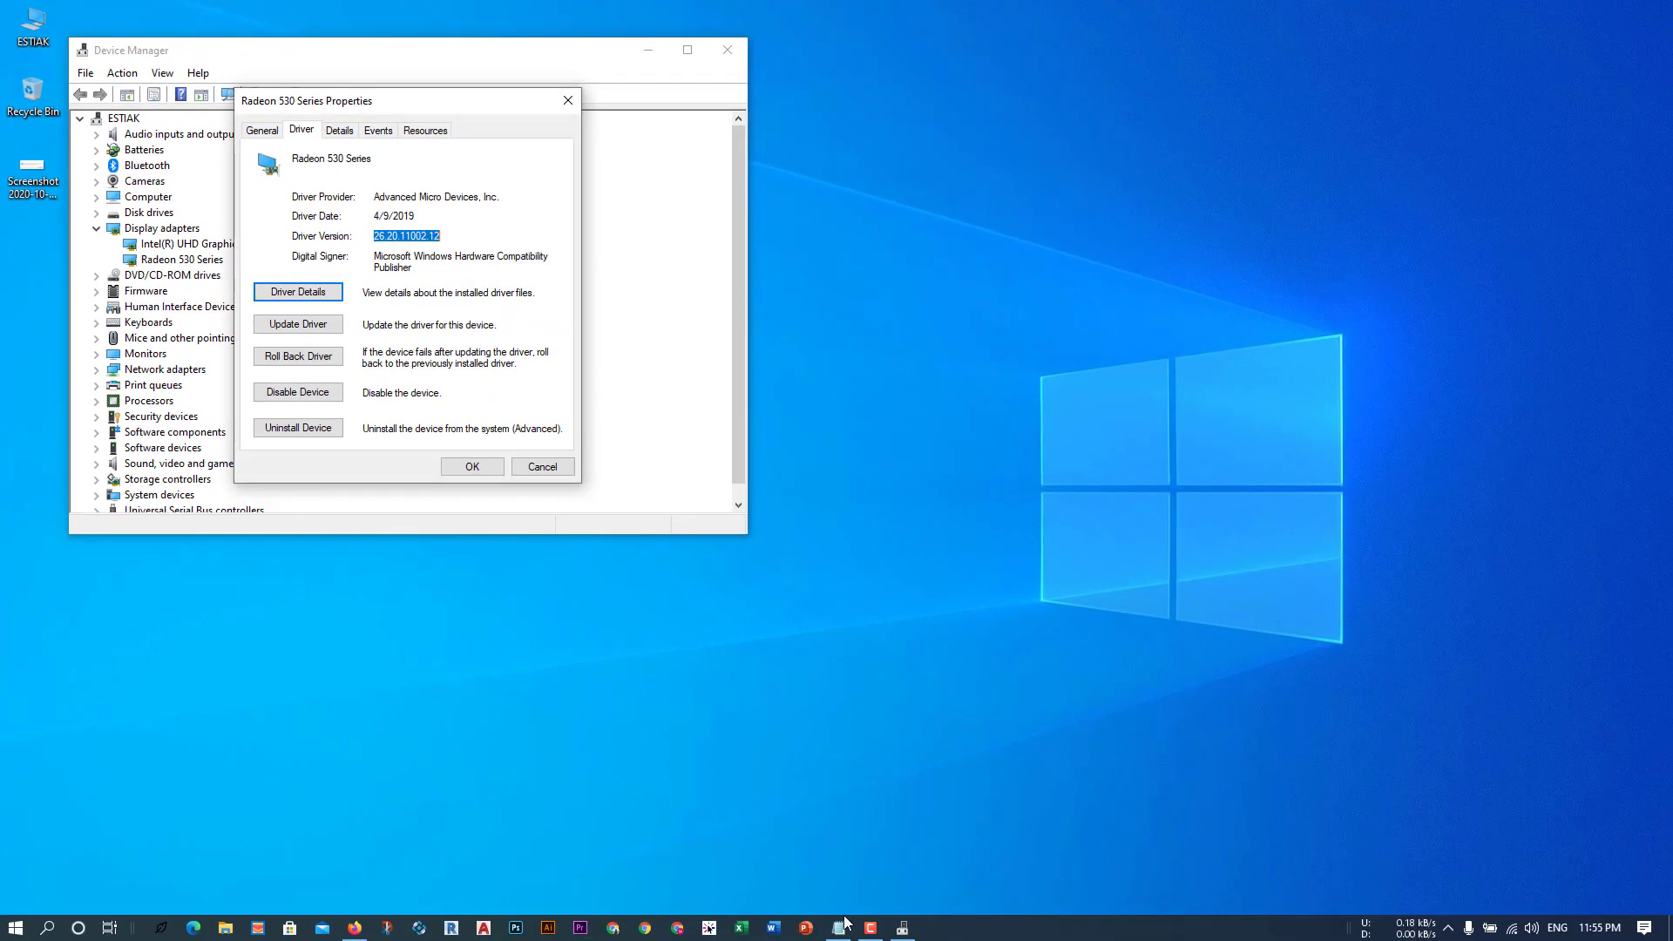
click(840, 927)
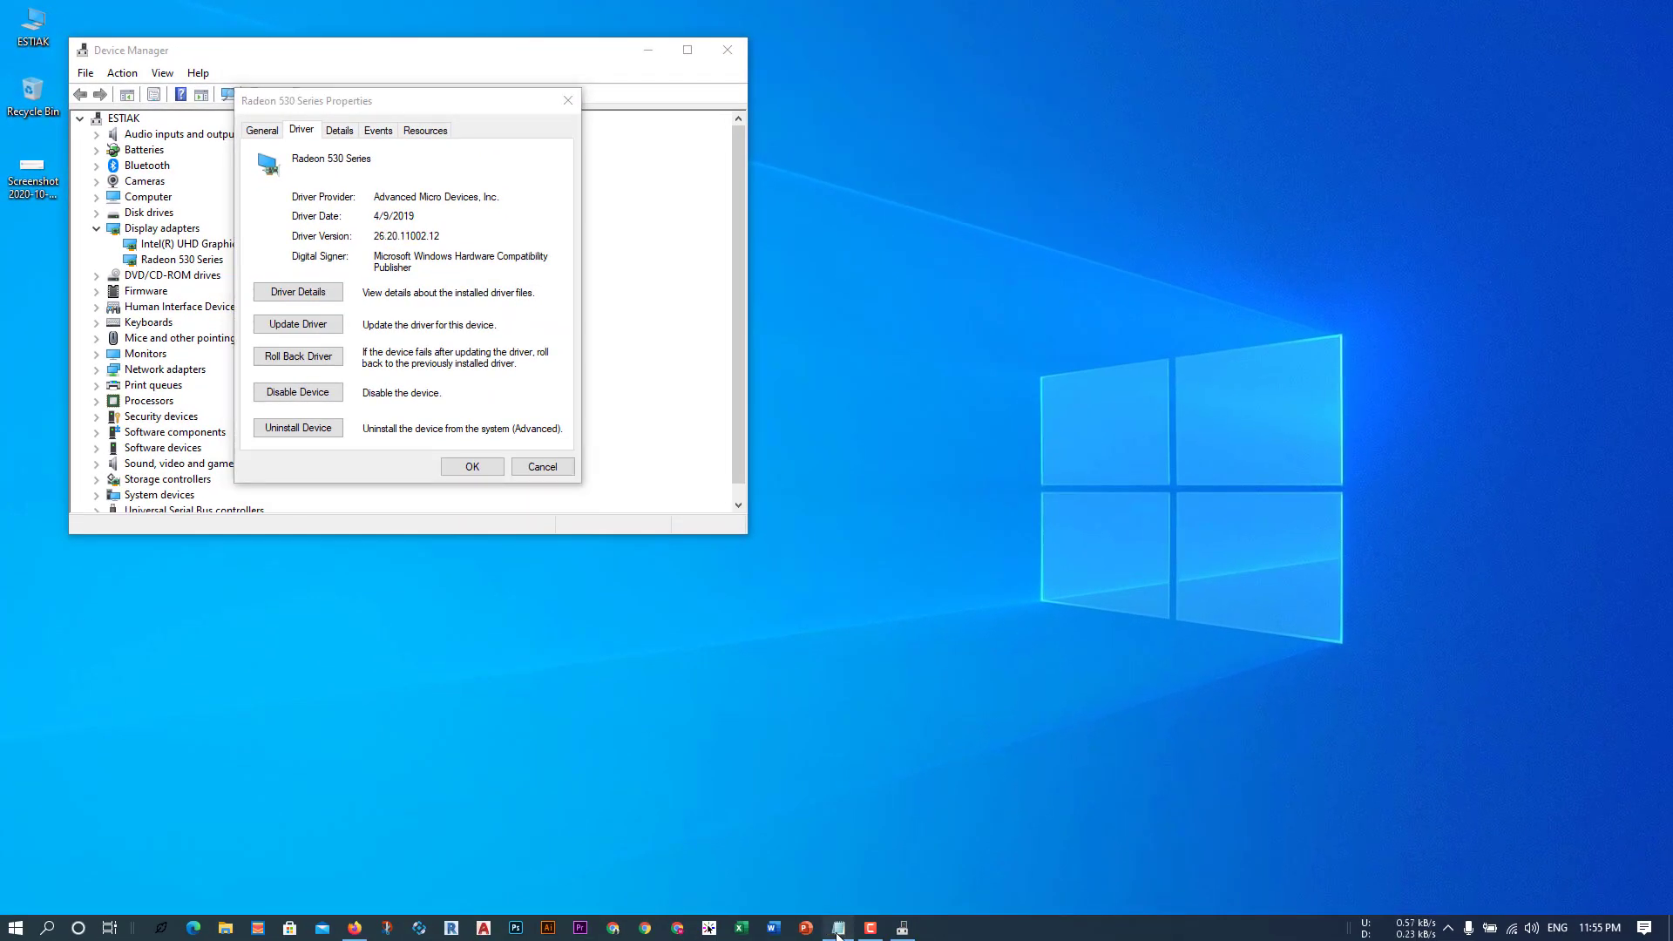
Step: Paste 26.20.11002.12 into Notepad, then close the properties dialog and Device Manager
key(ctrl+v)
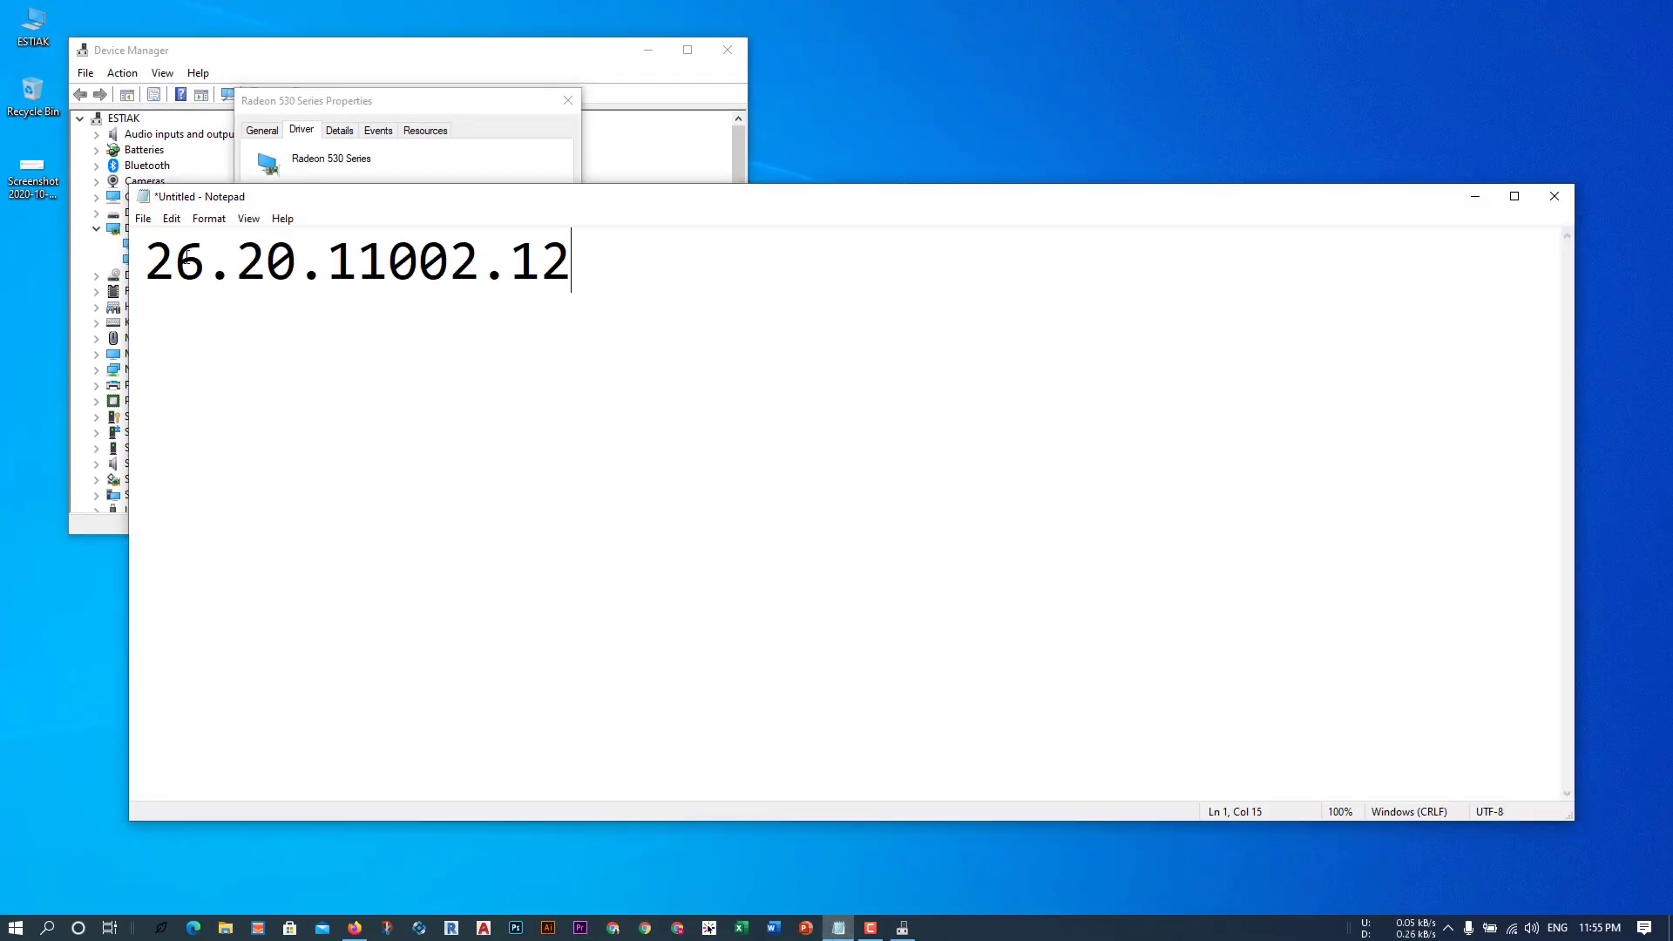
click(331, 101)
click(568, 100)
click(742, 52)
click(740, 54)
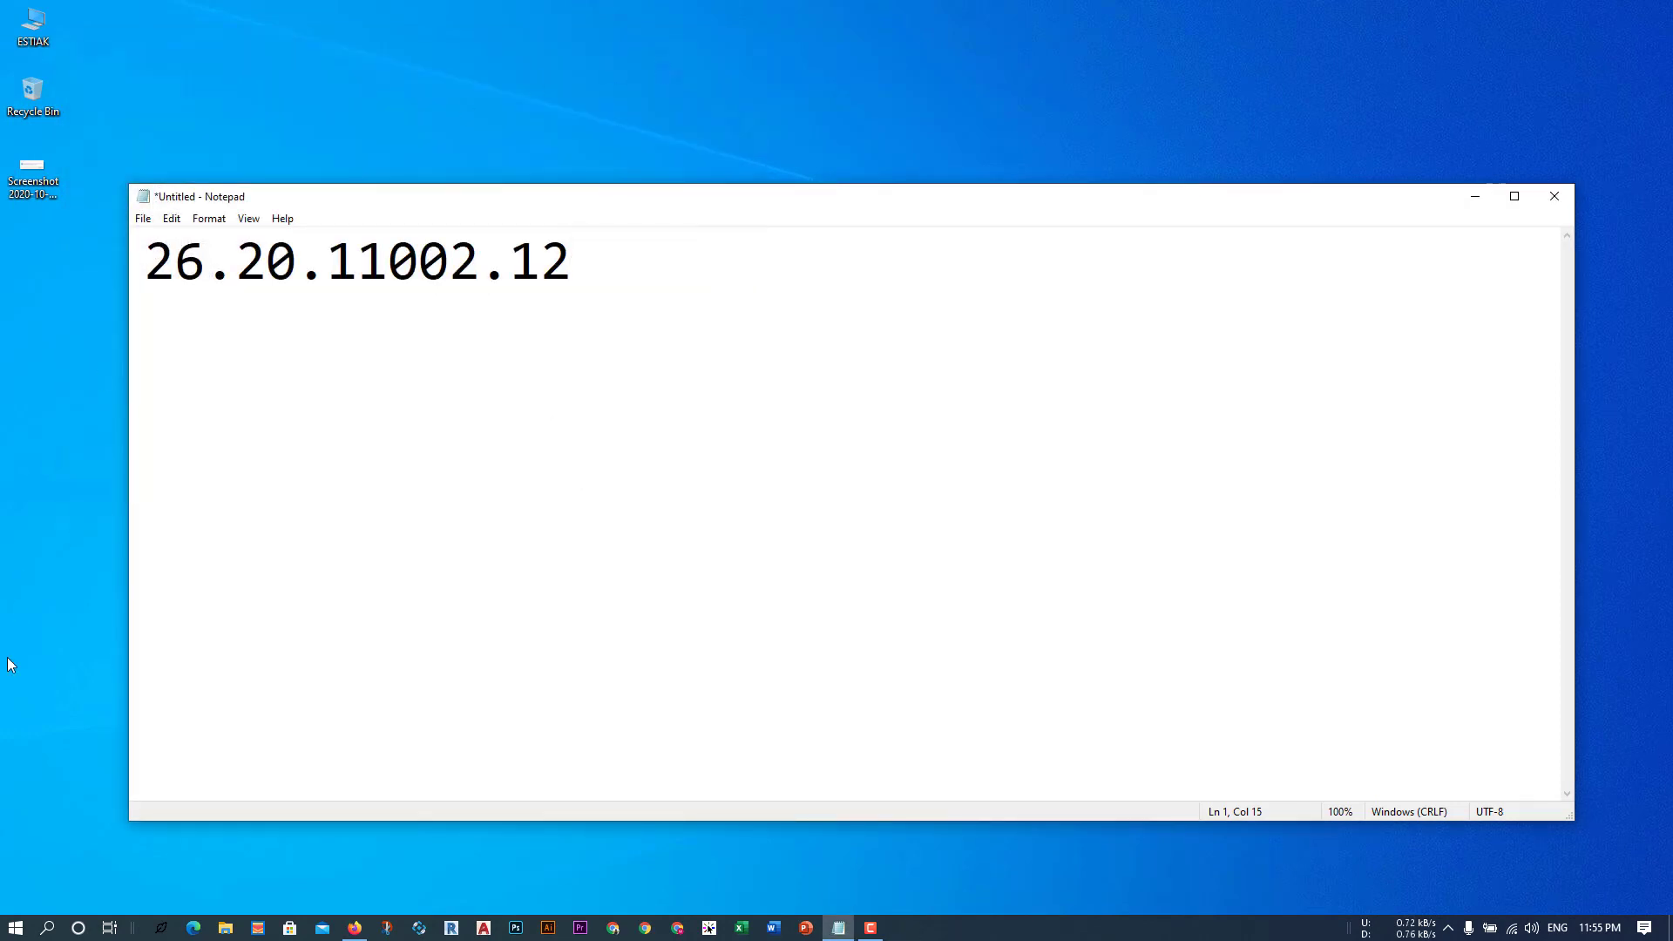
click(49, 929)
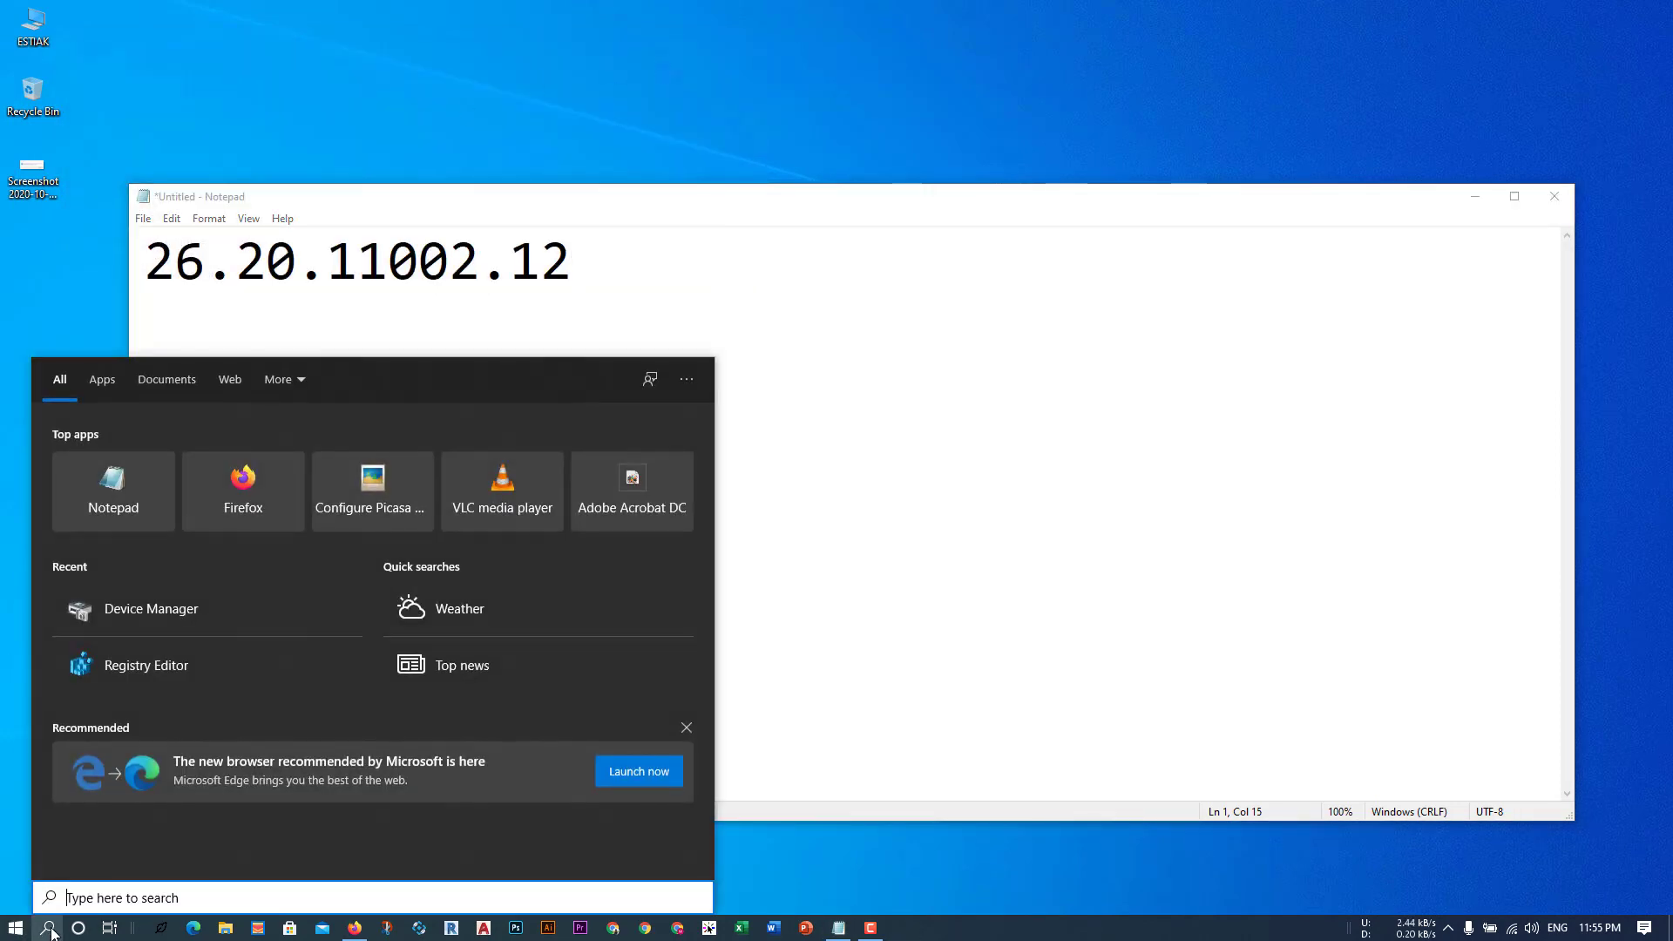
Step: Launch Registry Editor via the 're' search and navigate to HKEY_LOCAL_MACHINE\SOFTWARE\AMD\CN
text(re)
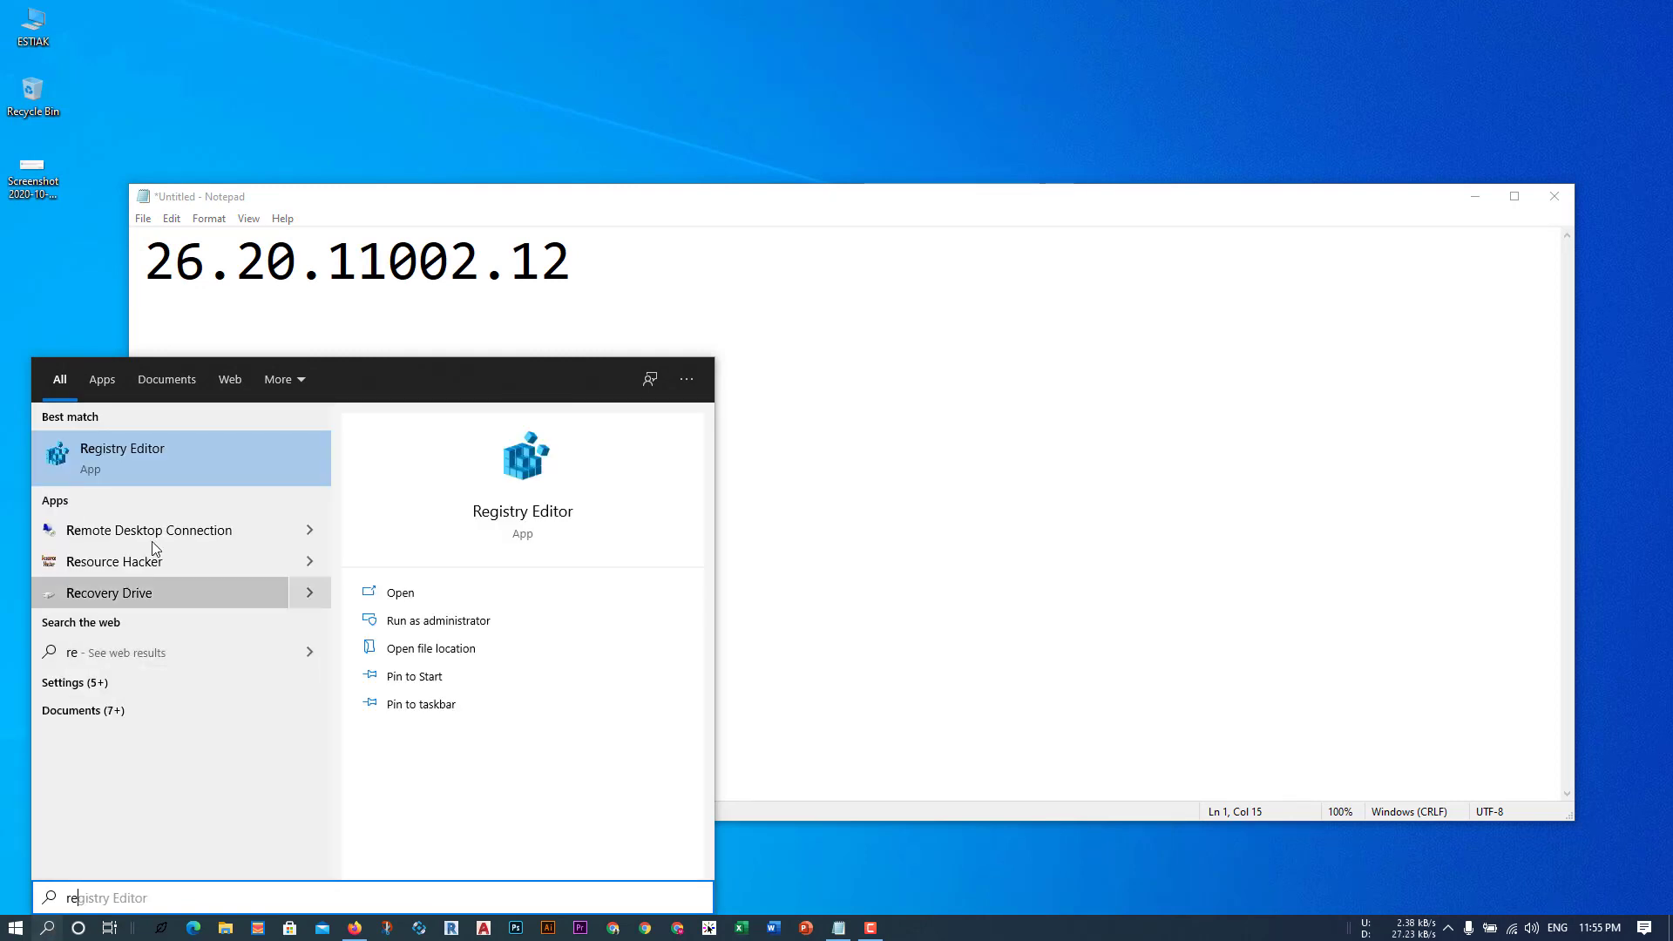
click(164, 464)
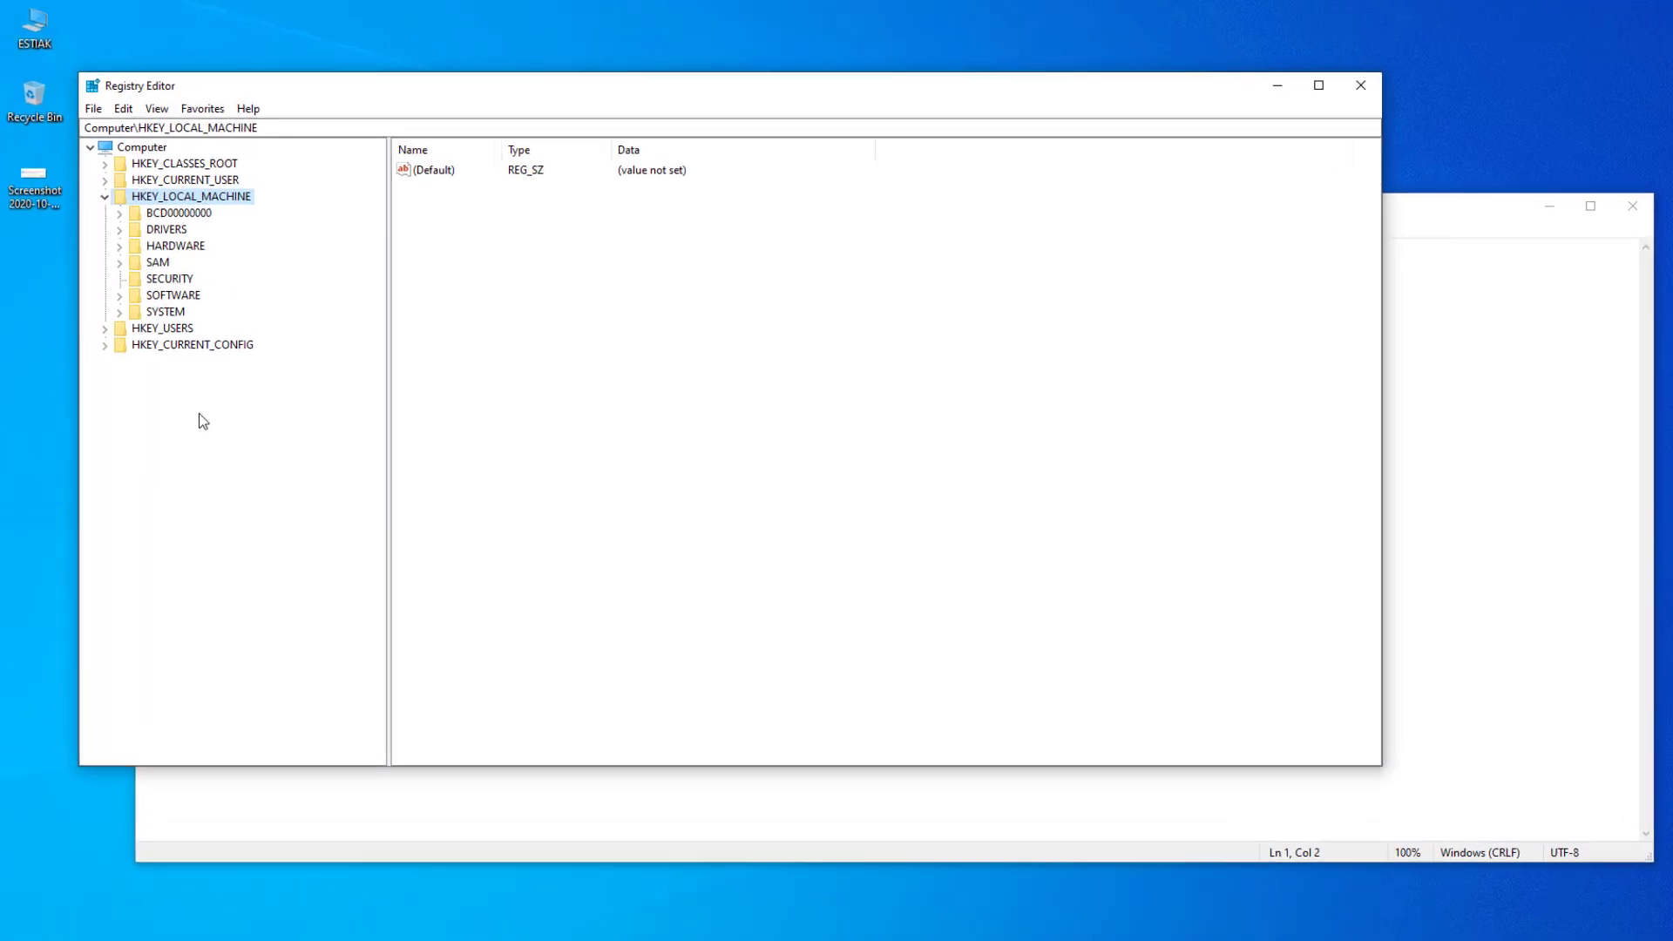
click(125, 233)
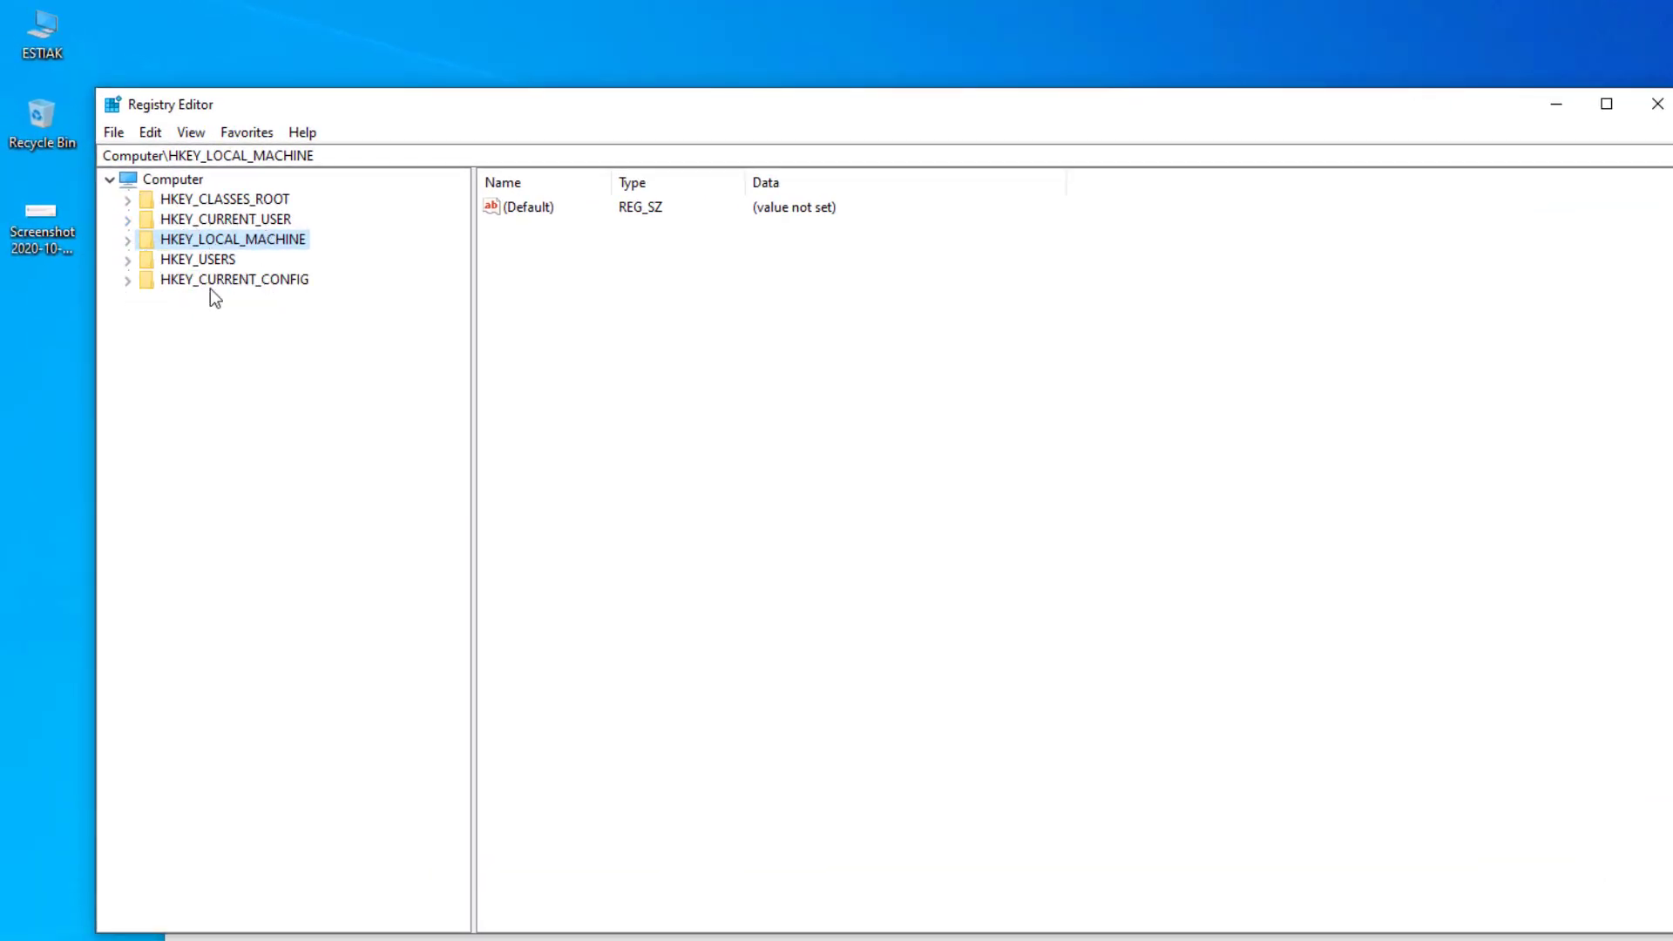
click(129, 241)
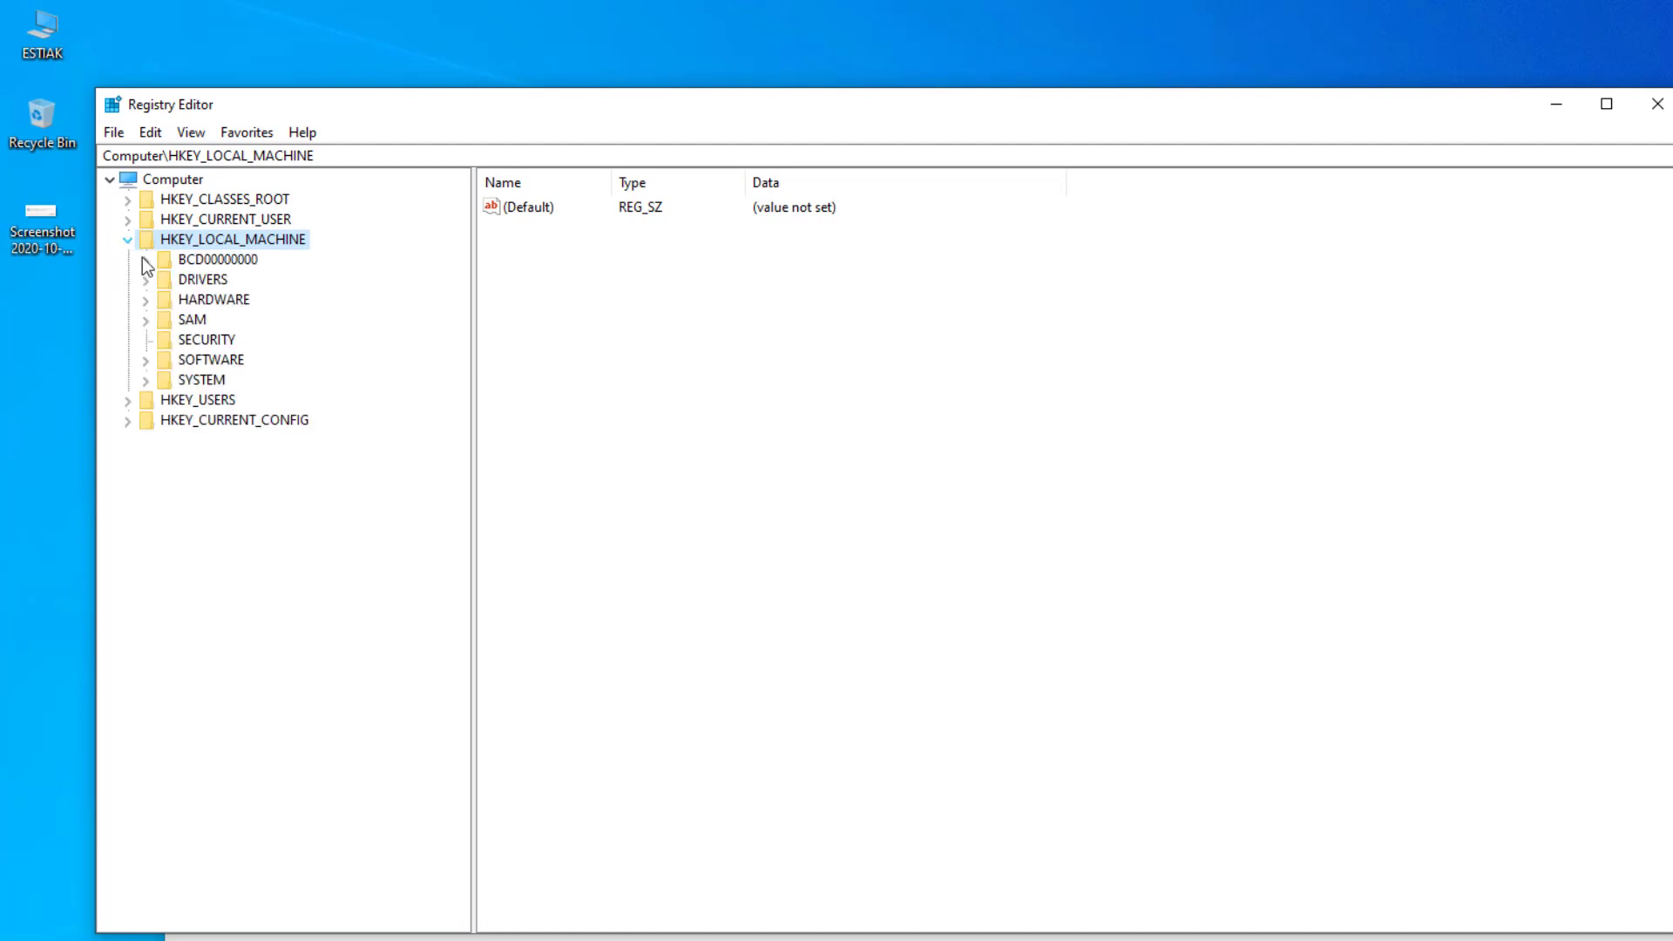
click(150, 366)
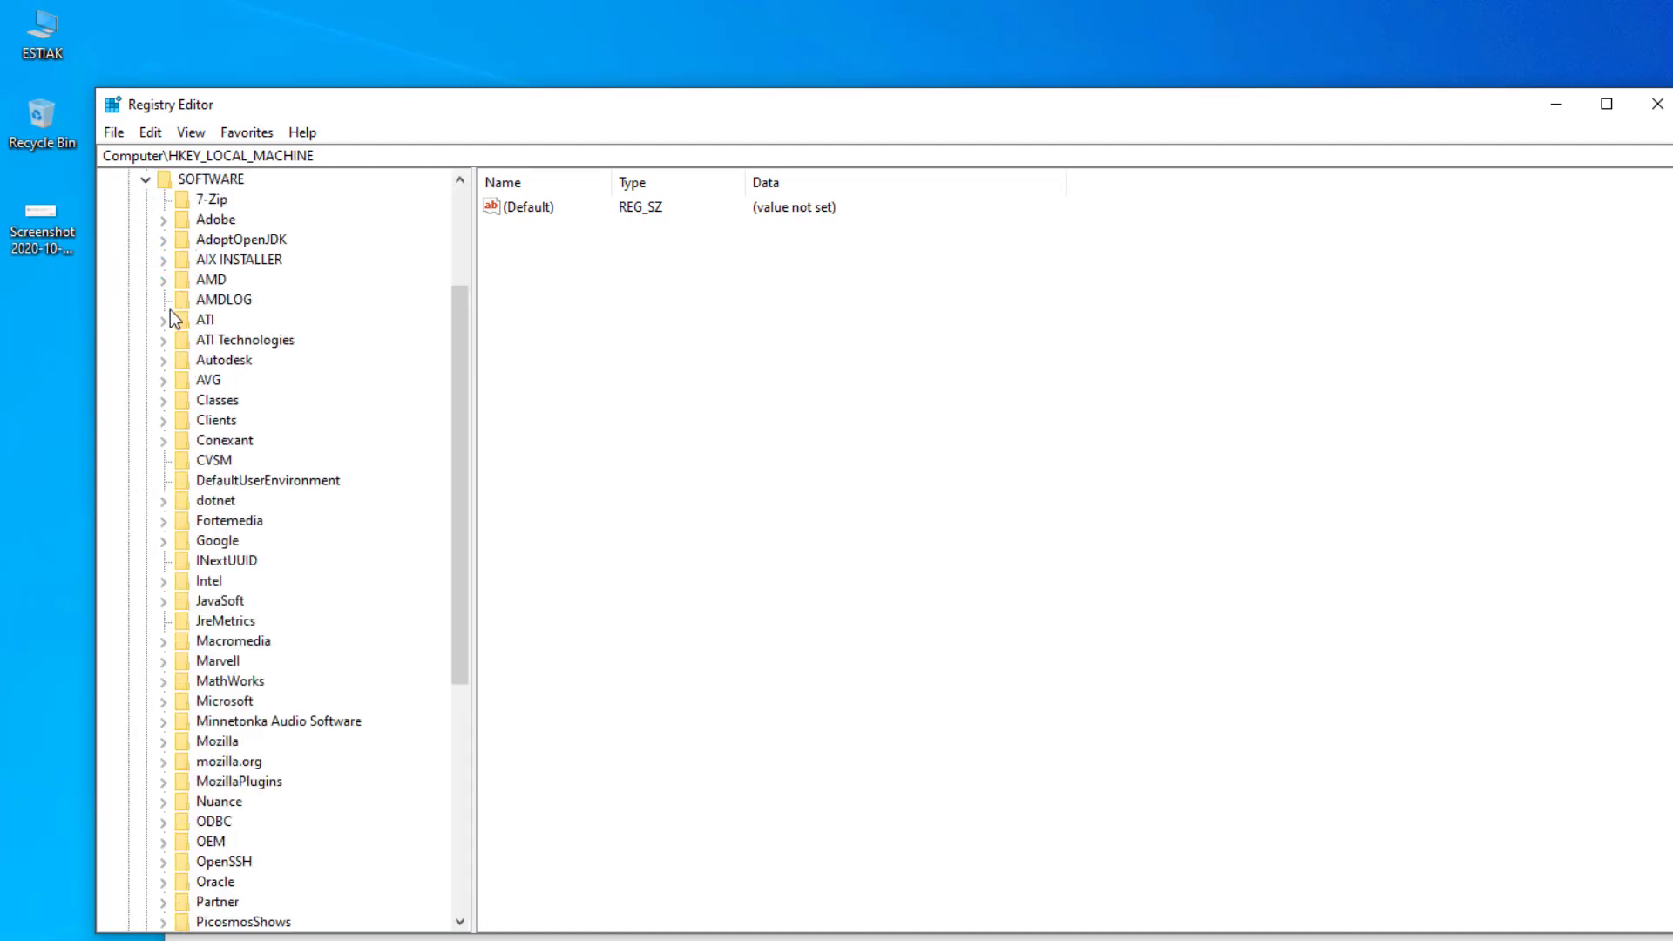
click(162, 281)
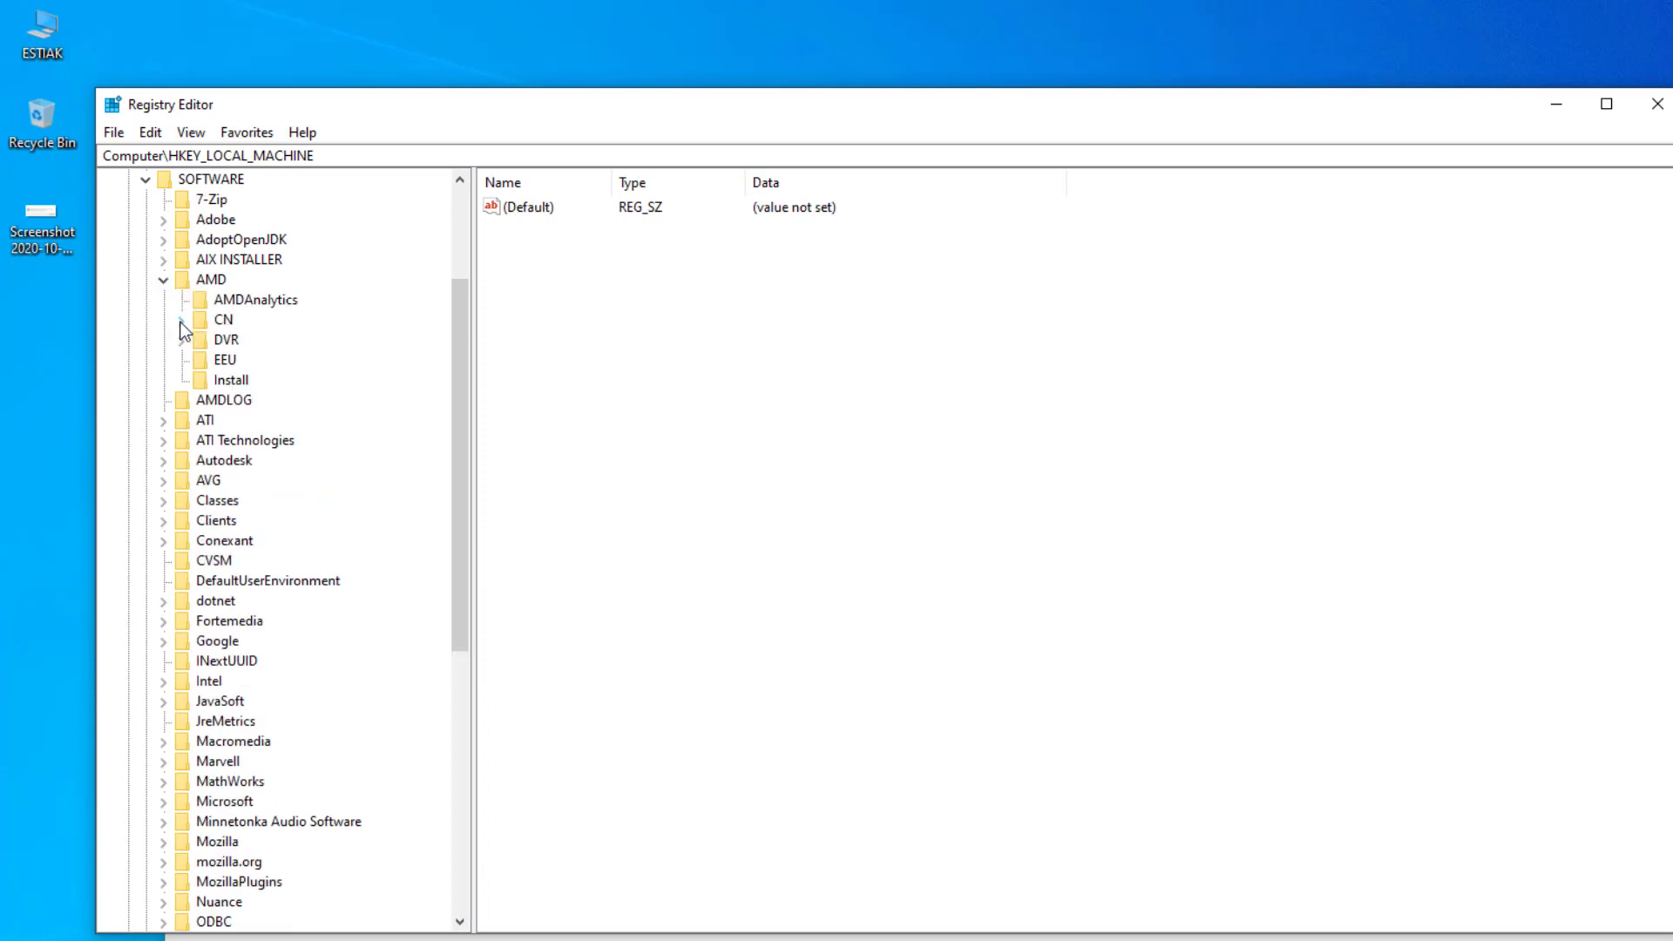
click(181, 321)
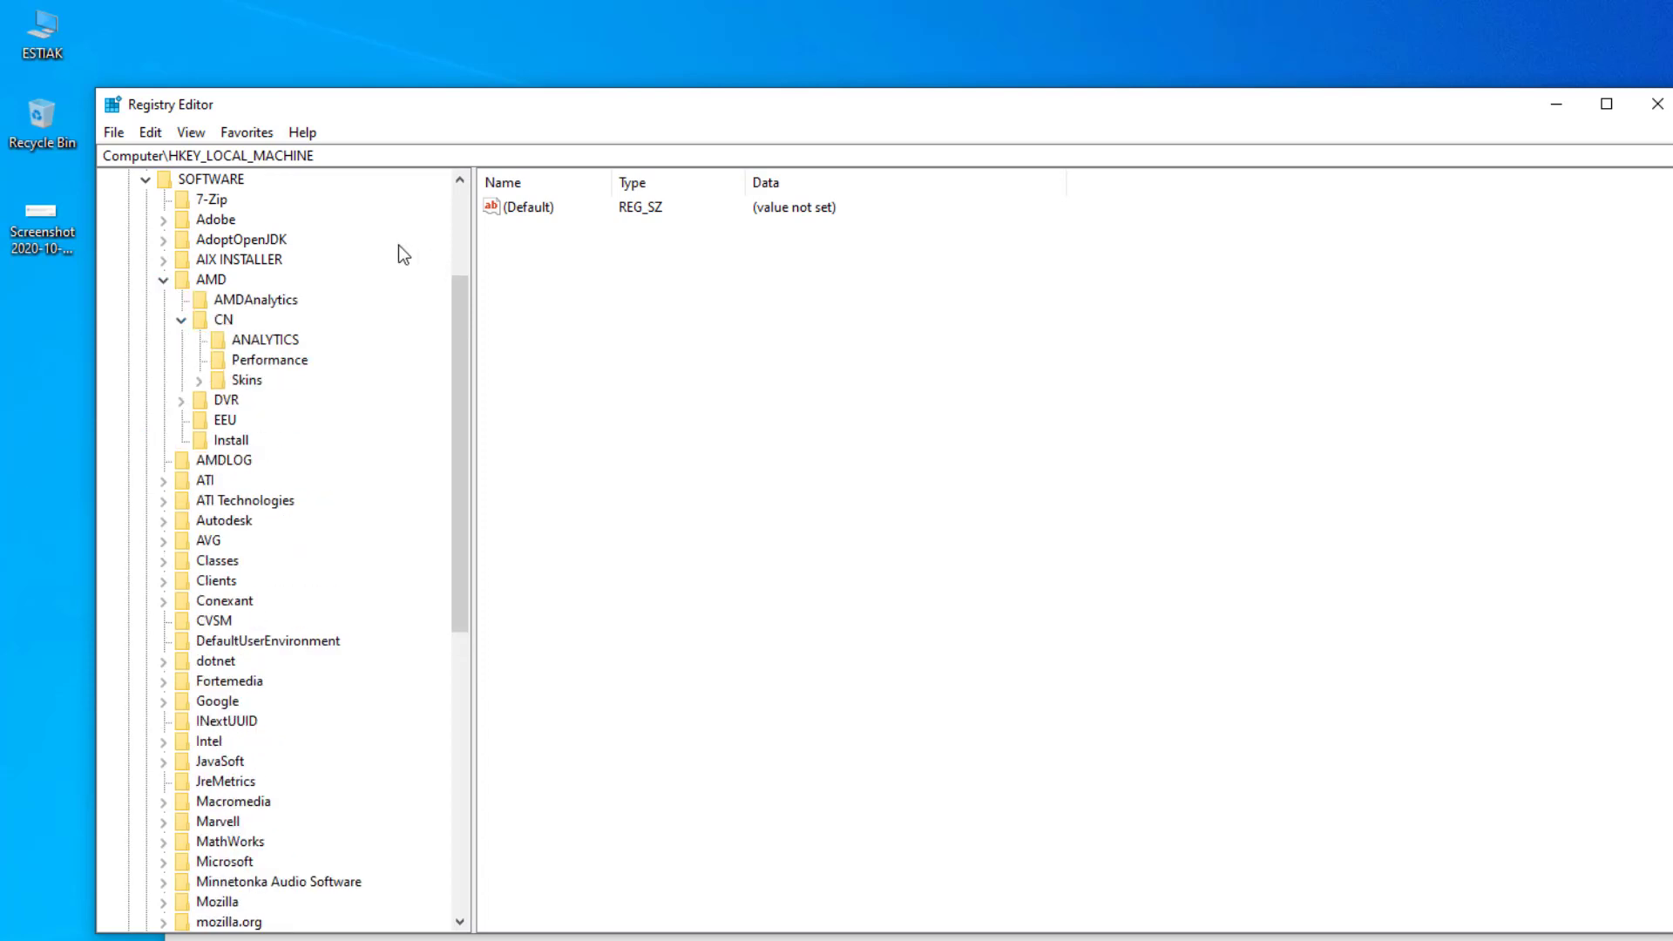
click(222, 322)
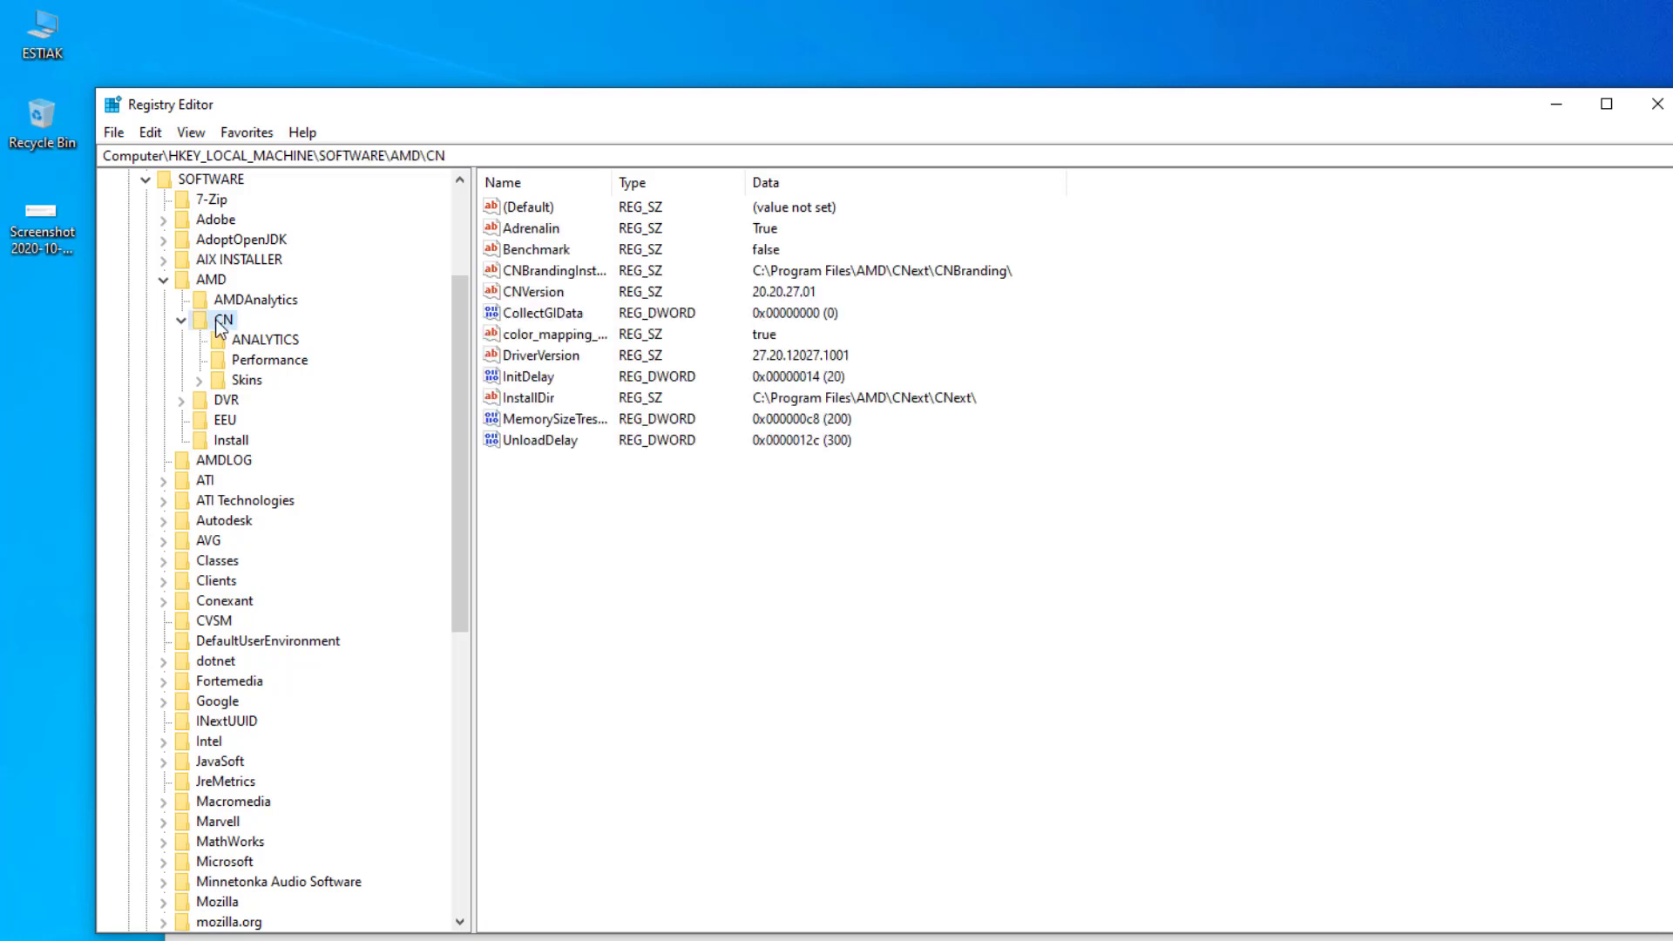
Step: Open DriverVersion for editing and copy 26.20.11002.12 from the Notepad note
double_click(516, 356)
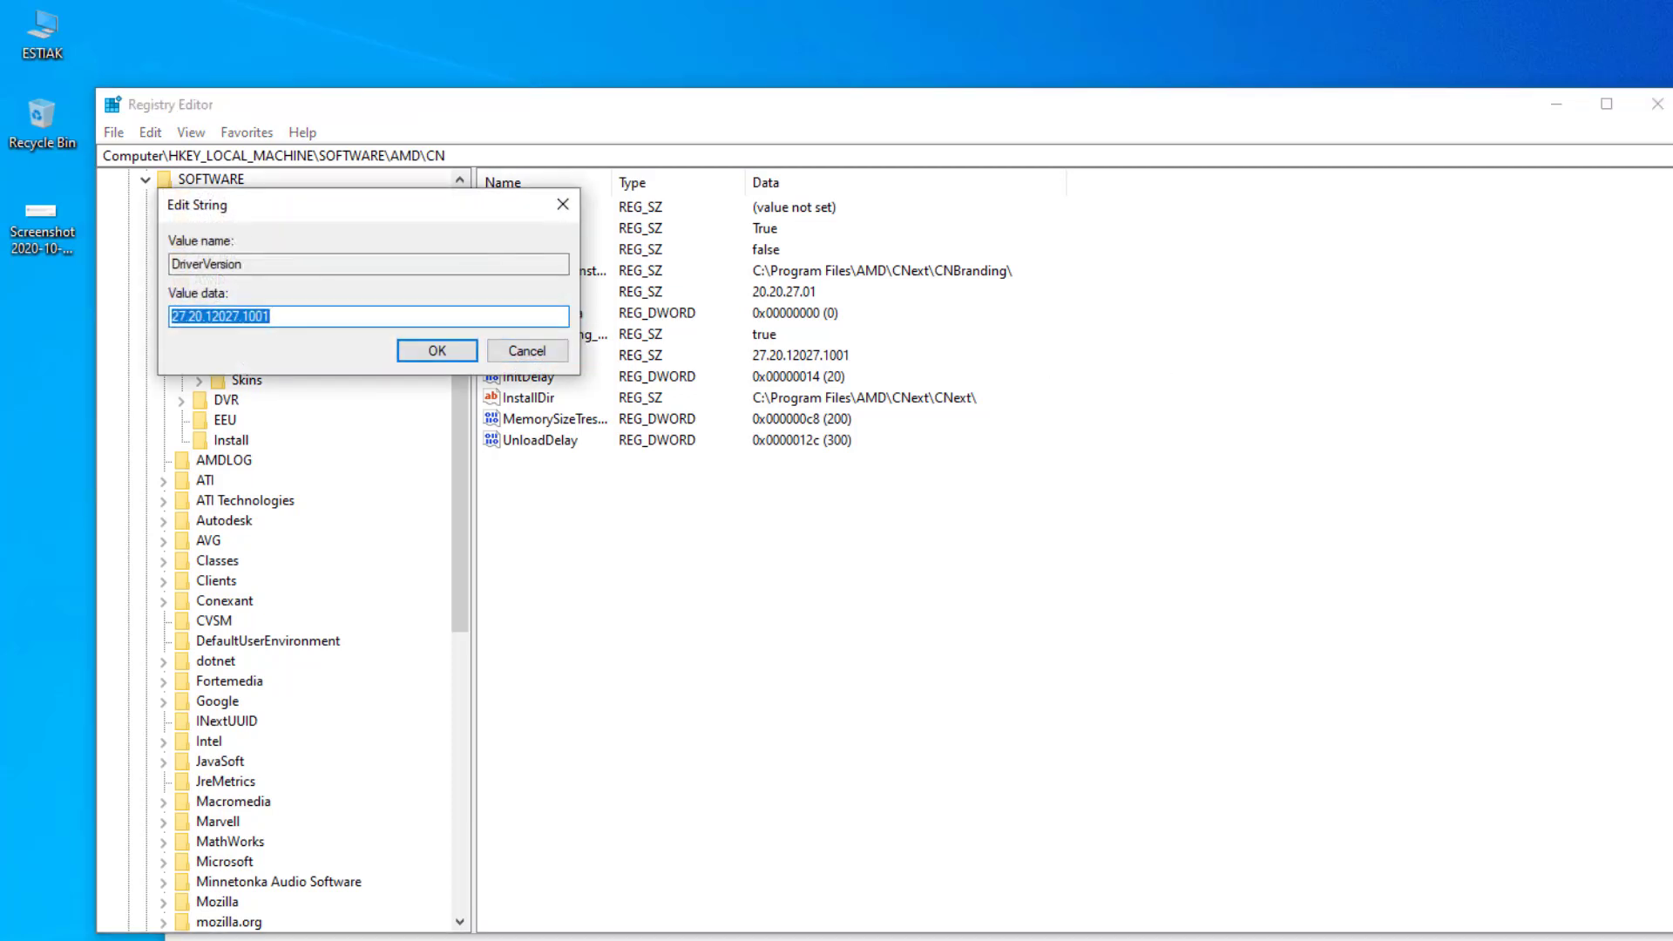
key(alt+Tab)
drag(586, 264, 457, 489)
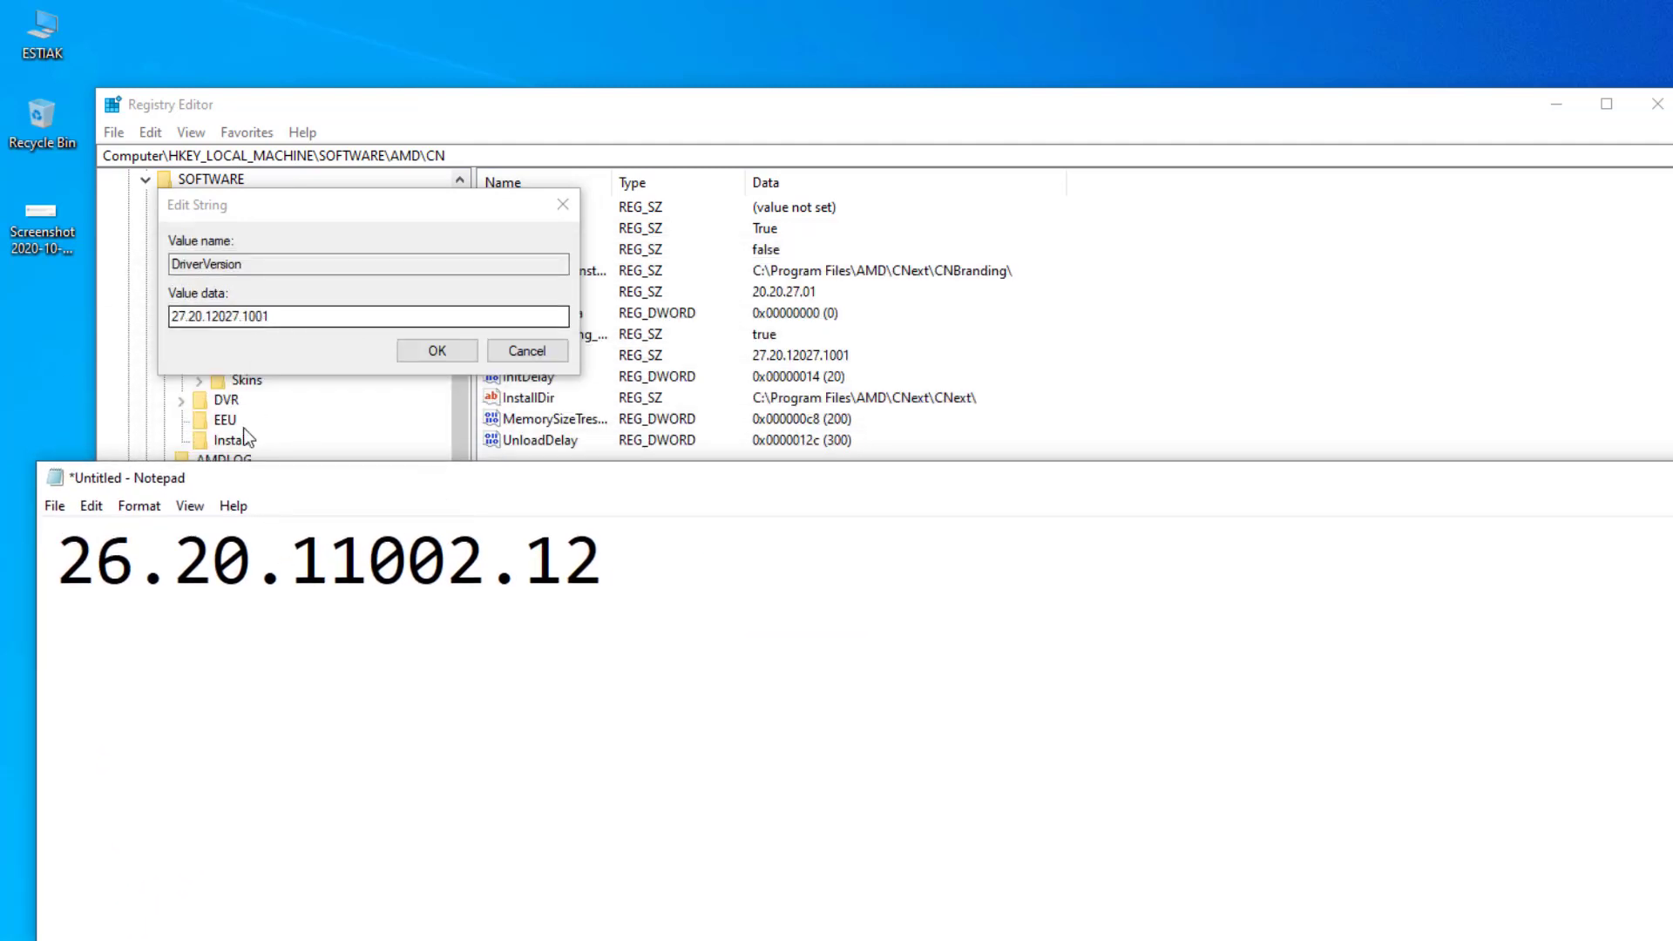
drag(240, 479, 258, 448)
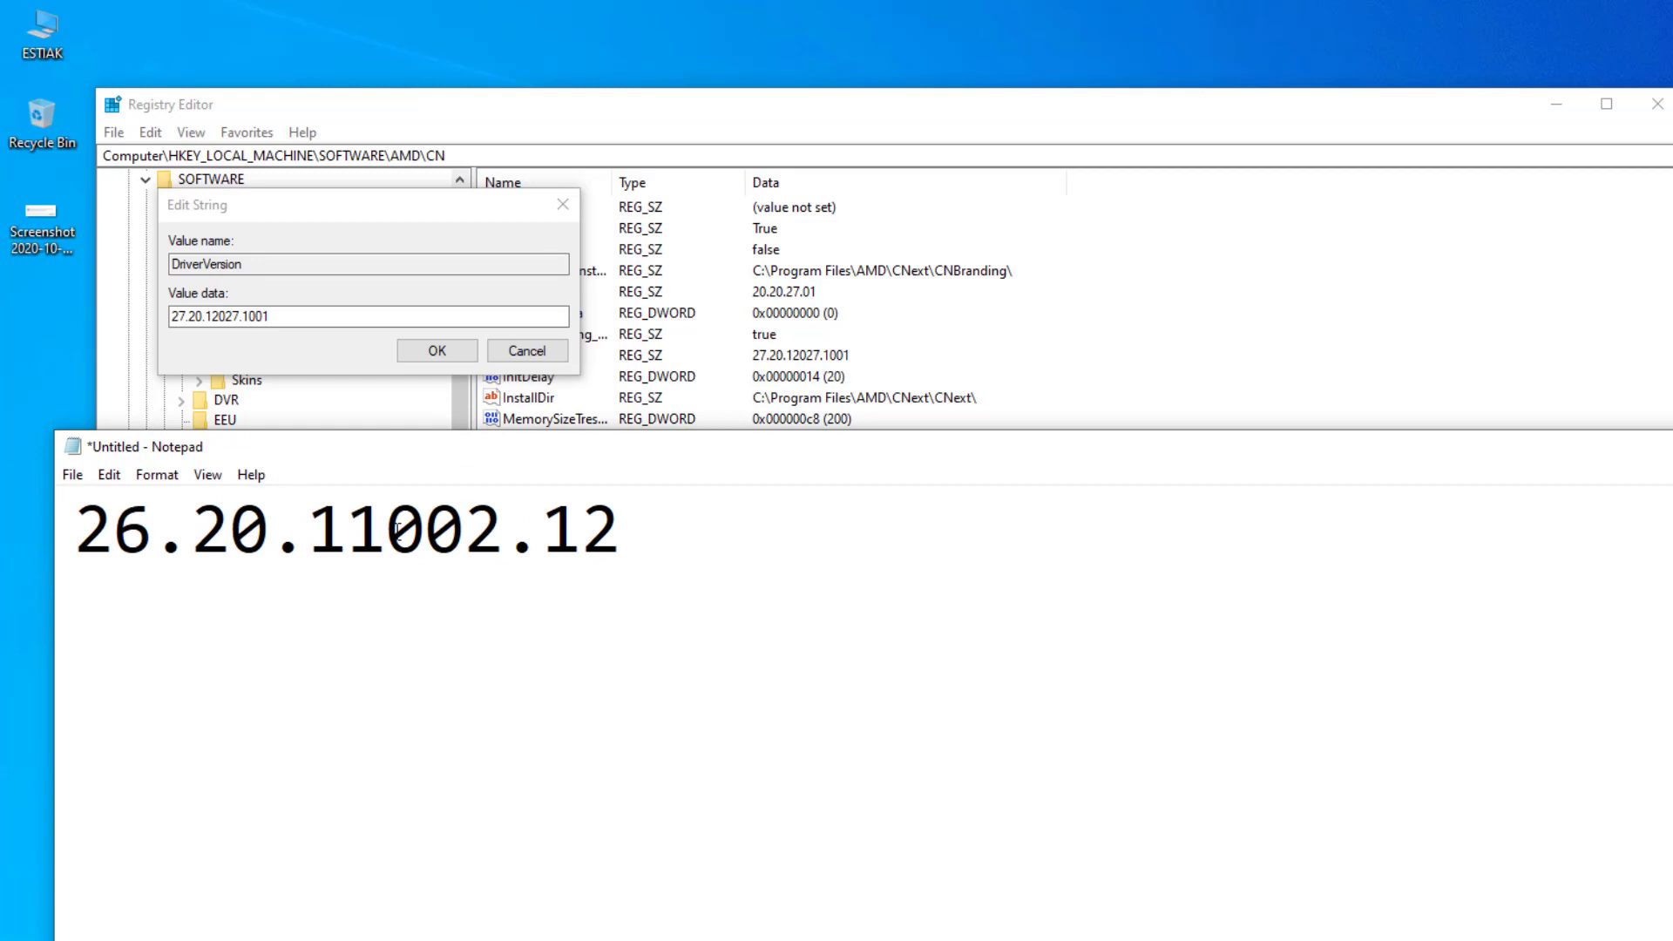
double_click(397, 531)
key(ctrl+c)
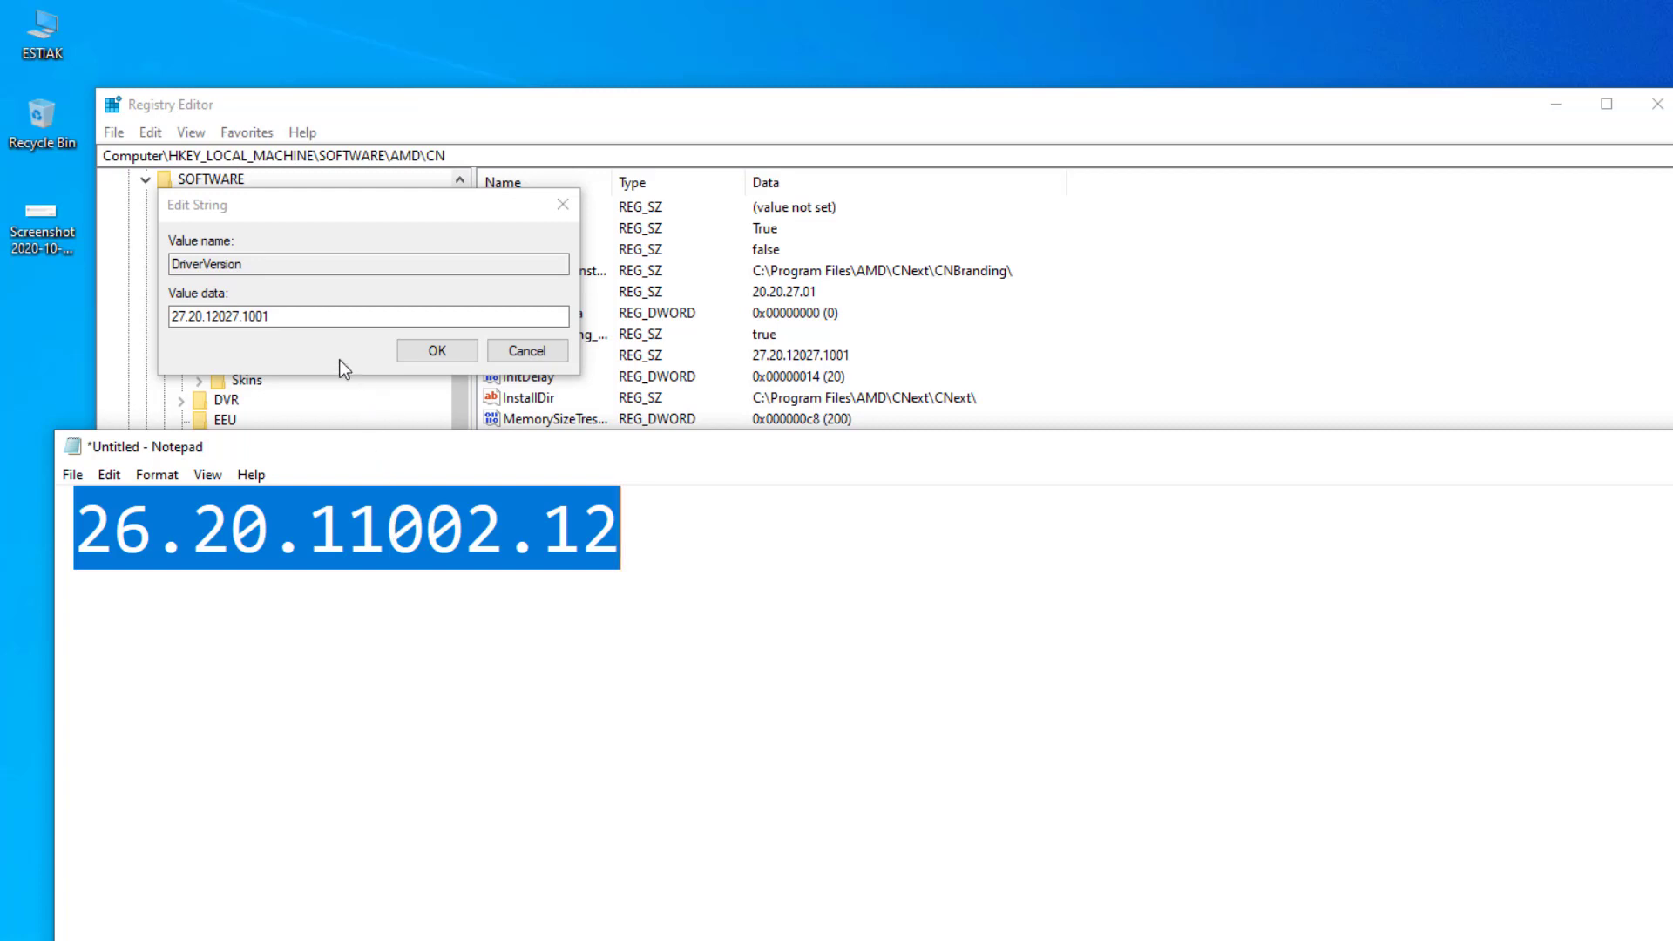
Step: Replace DriverVersion's 27.20.12027.1001 with 26.20.11002.12, confirm, and close Registry Editor
click(314, 316)
double_click(216, 317)
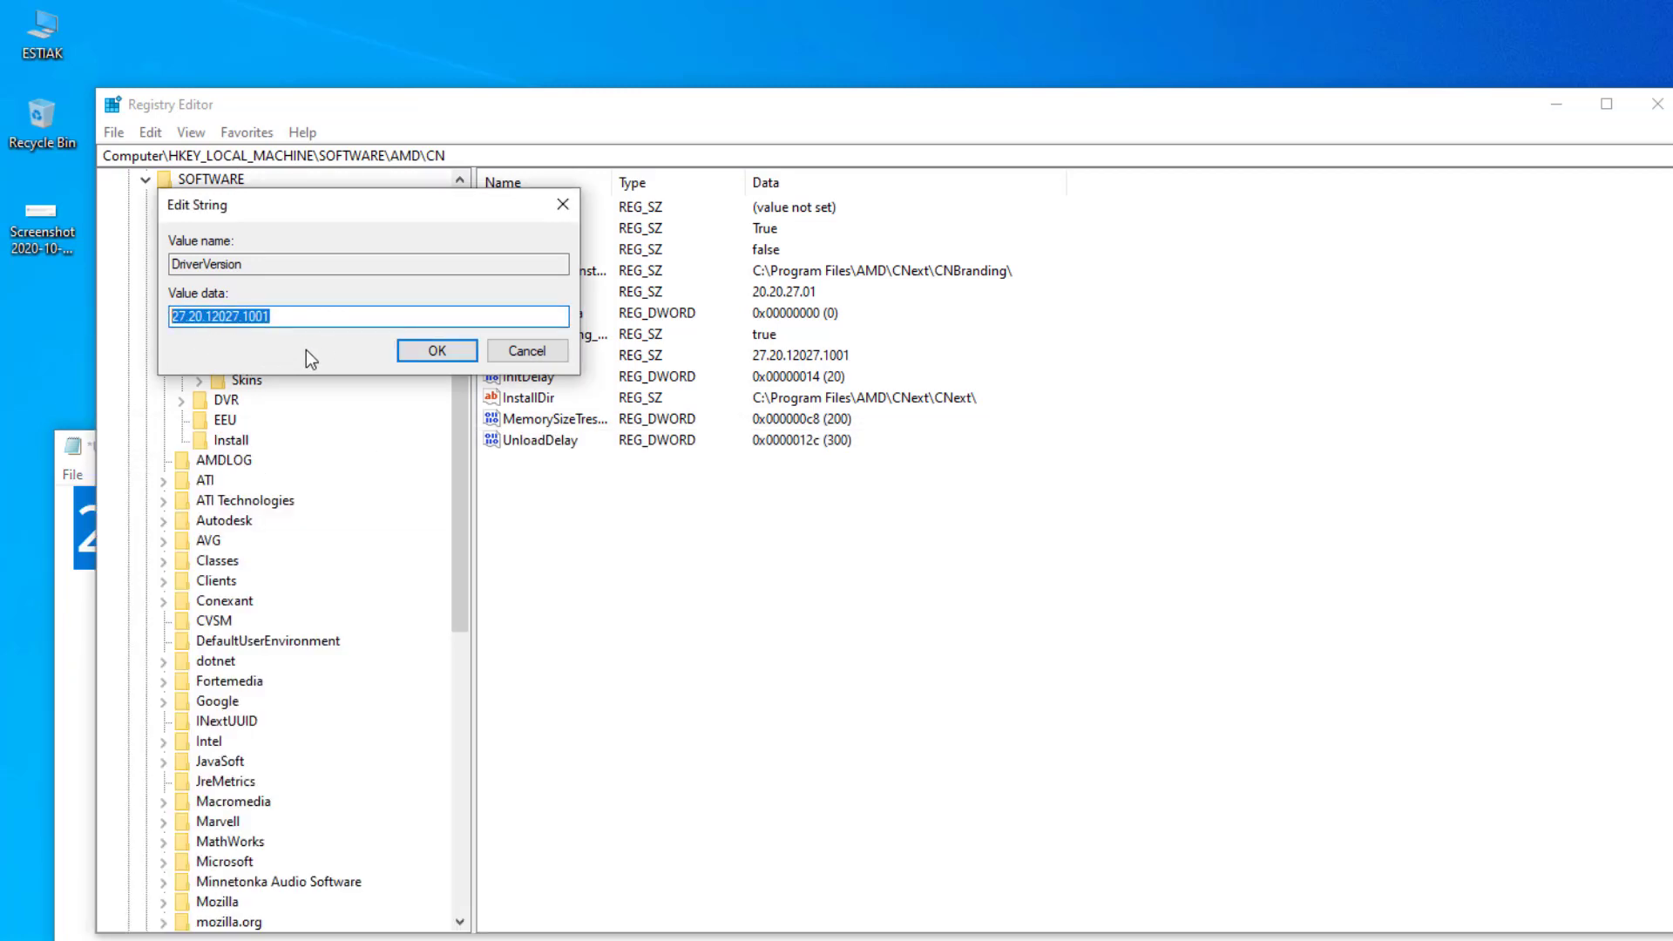
key(ctrl+v)
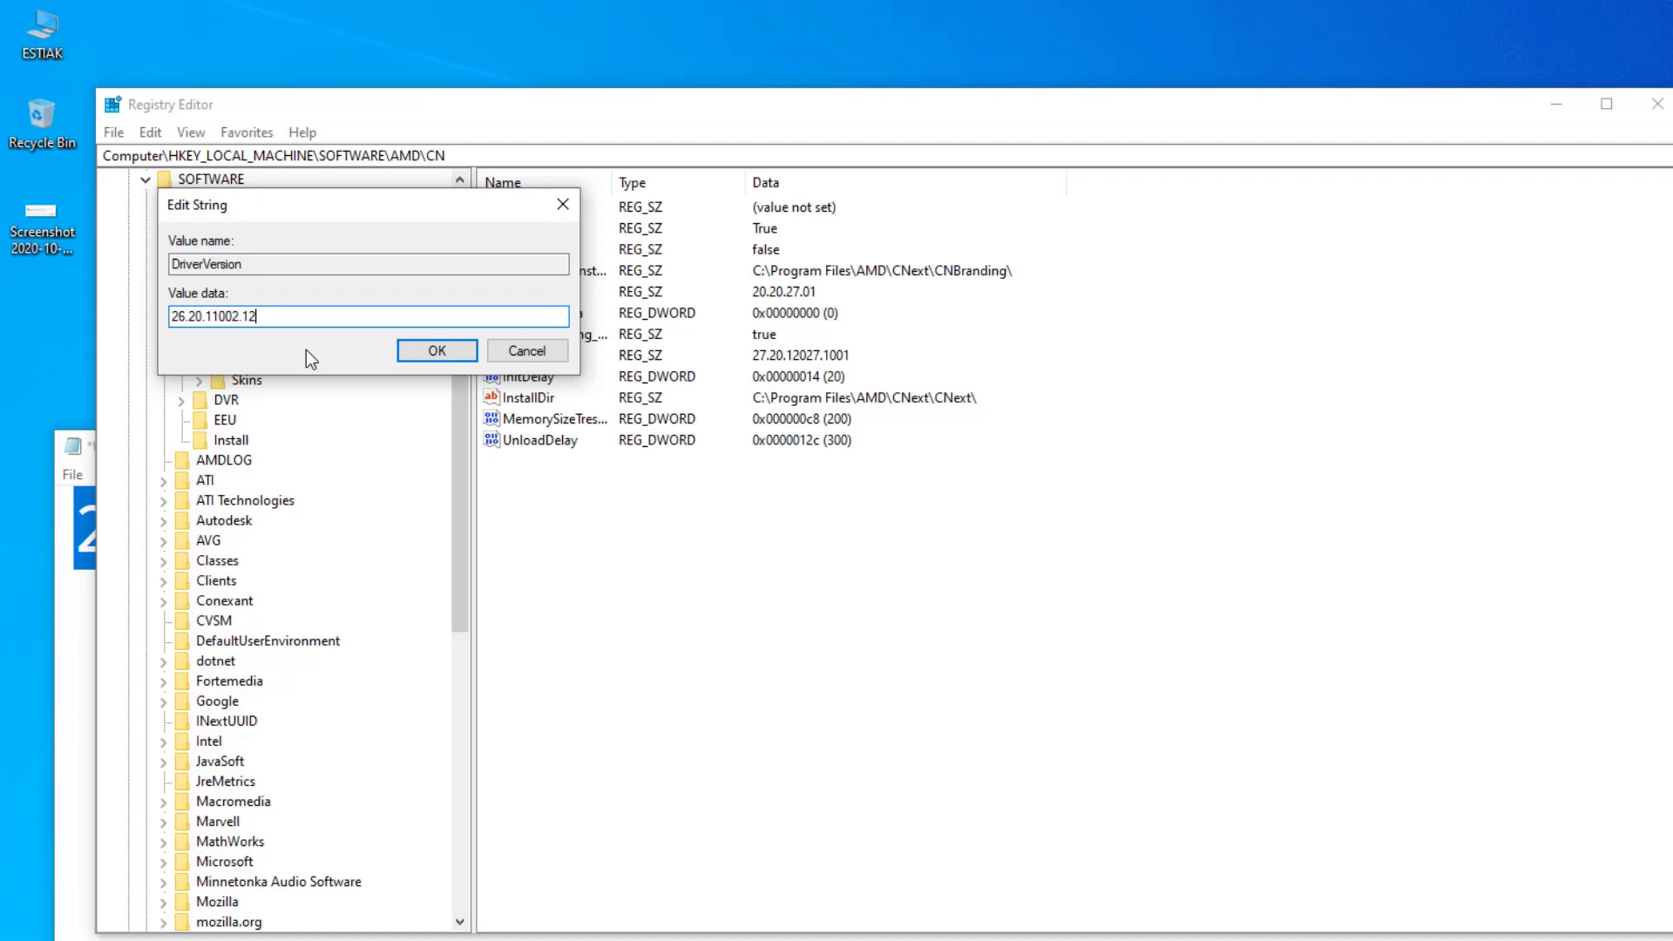
click(438, 350)
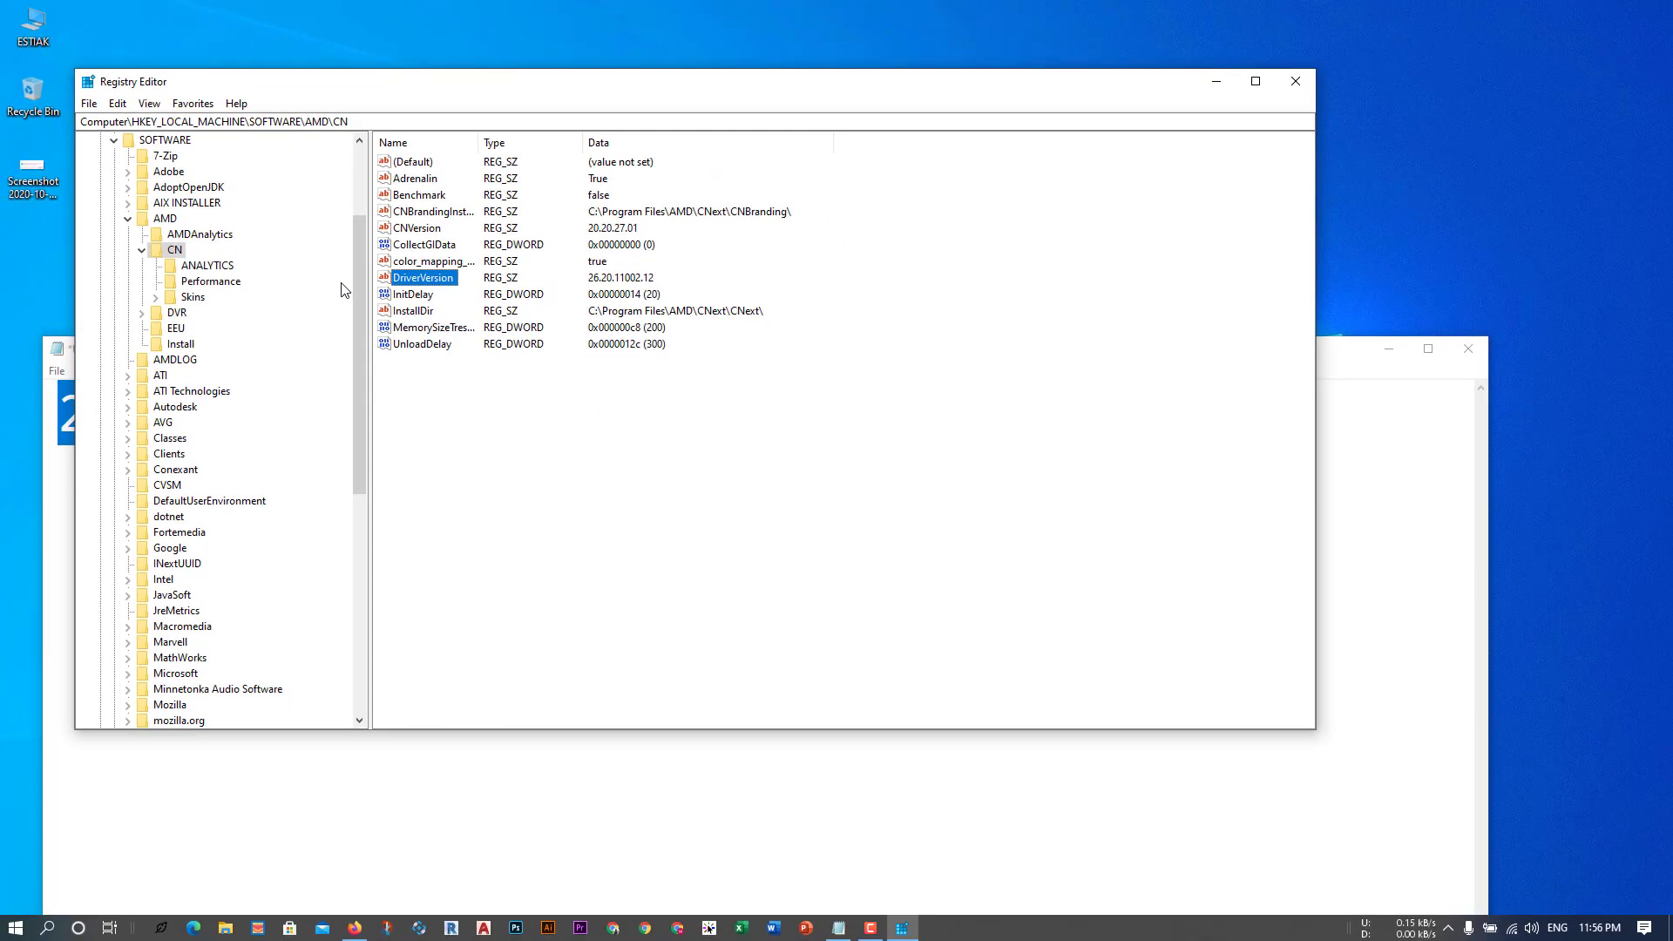
click(1295, 81)
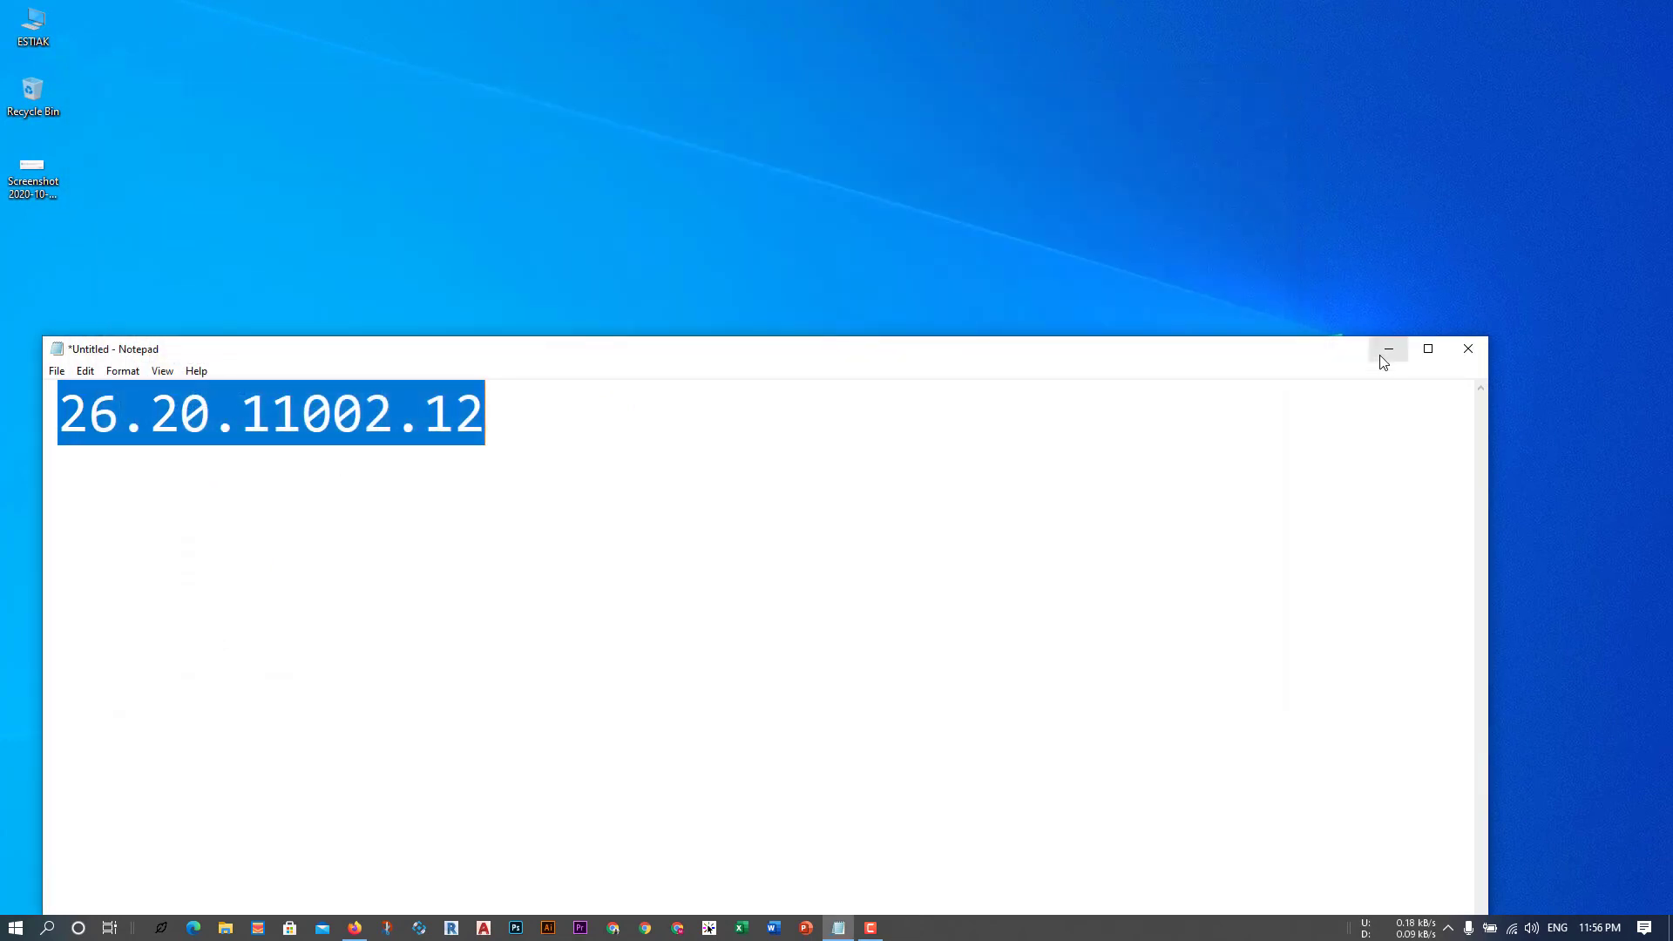